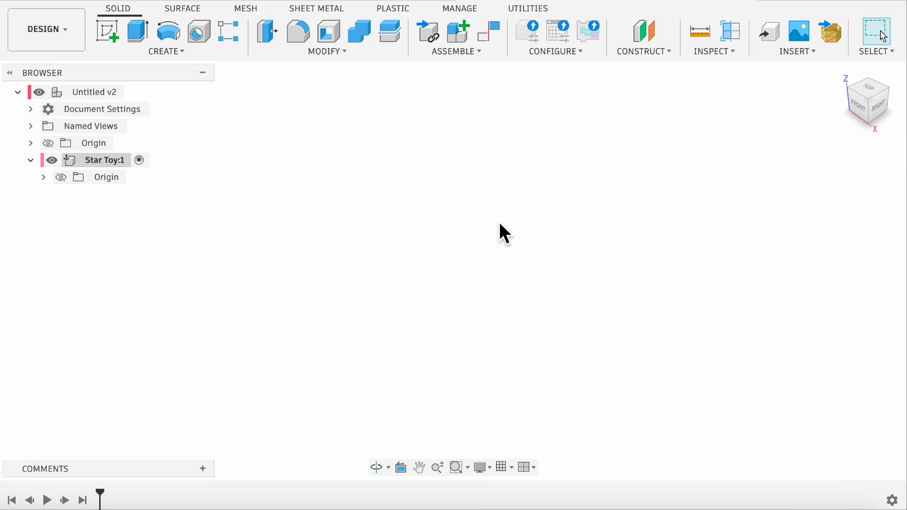
Start a sketch on the horizontal XY plane and draw two concentric circles at the origin, 100 mm and 75 mm in diameter.
{"action": "left_click", "coordinate": [113, 27]}
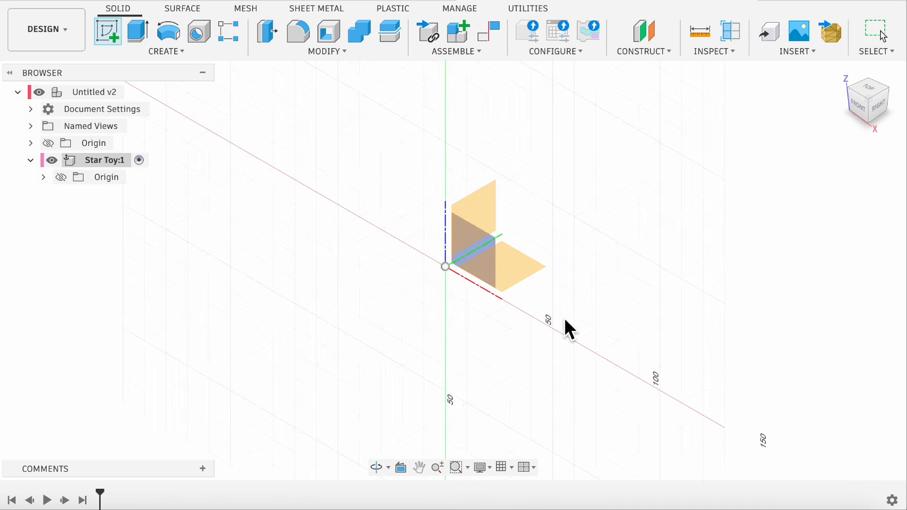
{"action": "left_click", "coordinate": [536, 273]}
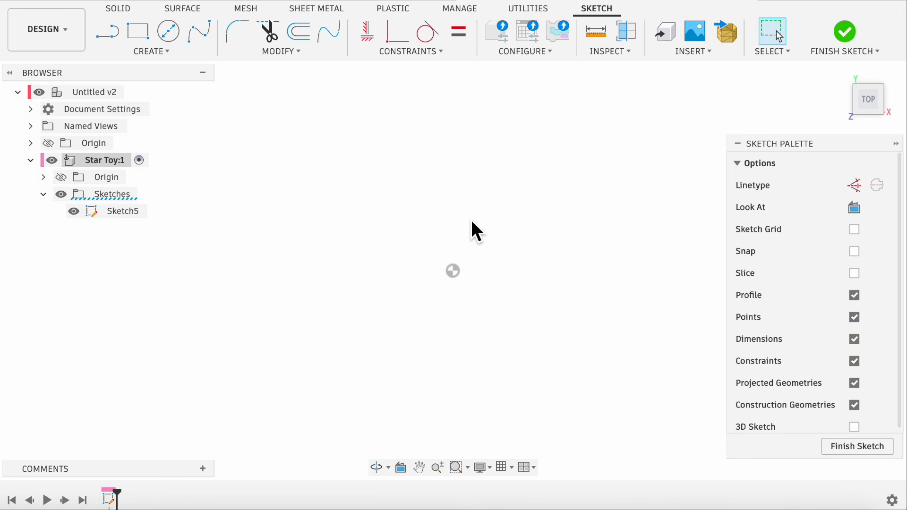
{"action": "key", "text": "c"}
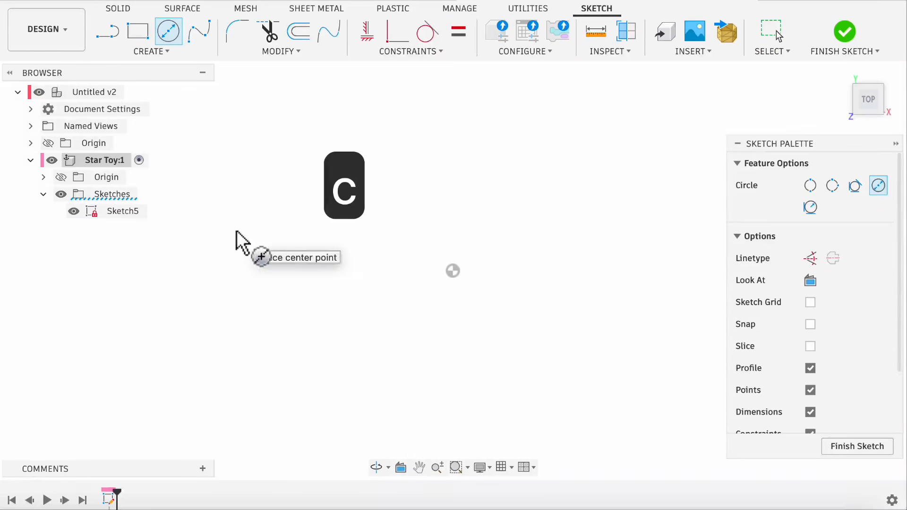
{"action": "left_click", "coordinate": [452, 271]}
{"action": "type", "text": "100"}
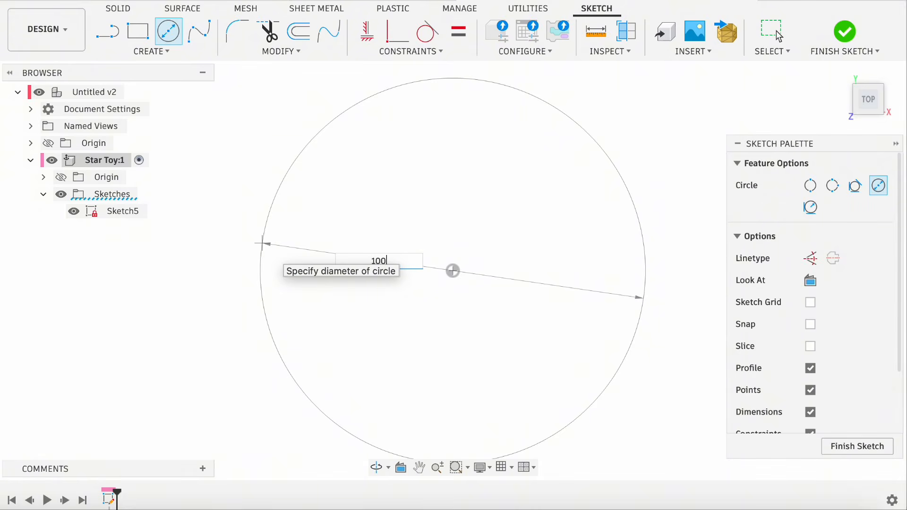
{"action": "key", "text": "Return"}
{"action": "left_click", "coordinate": [452, 271]}
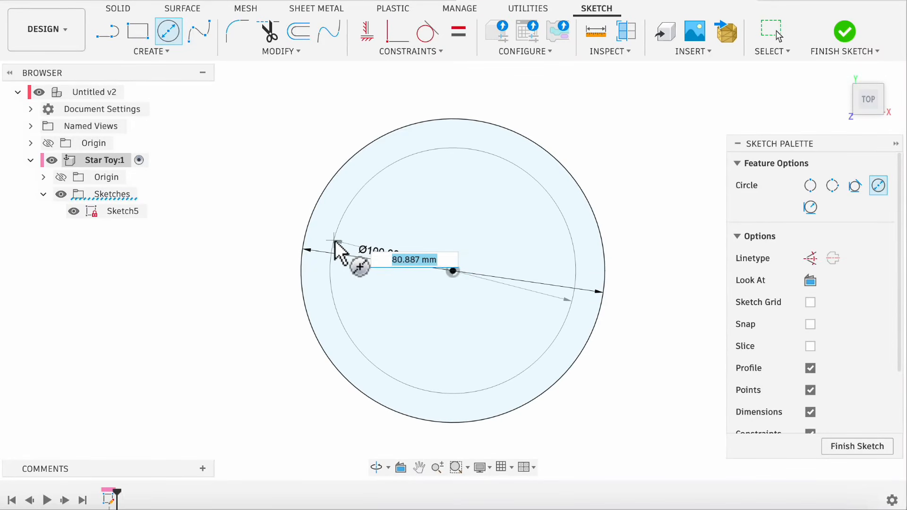
{"action": "key", "text": "Return"}
{"action": "key", "text": "Escape"}
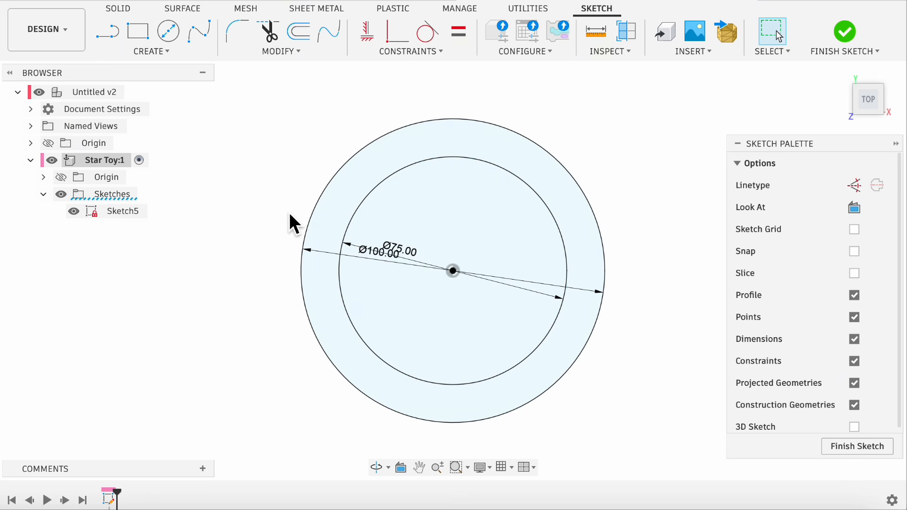
Draw a vertical line from the circles' centre straight up to the outer circle.
{"action": "key", "text": "l"}
{"action": "left_click", "coordinate": [453, 270]}
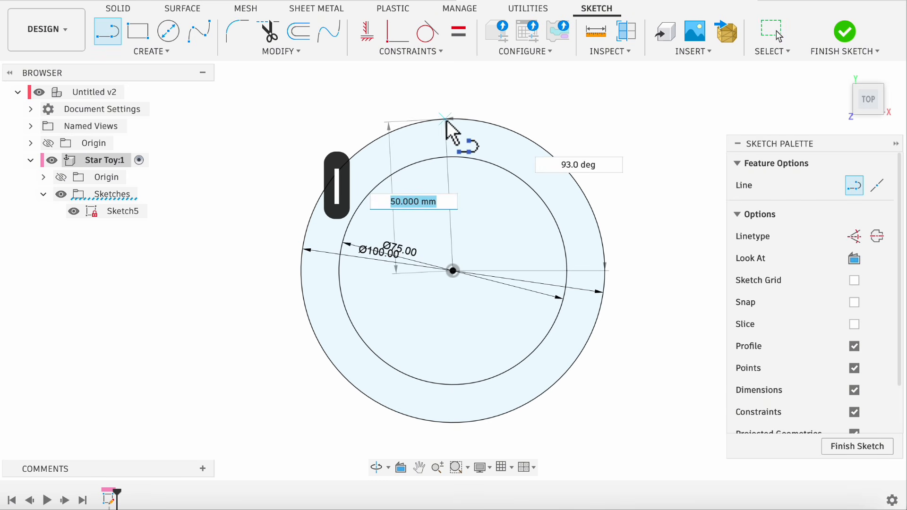
{"action": "double_click", "coordinate": [453, 120]}
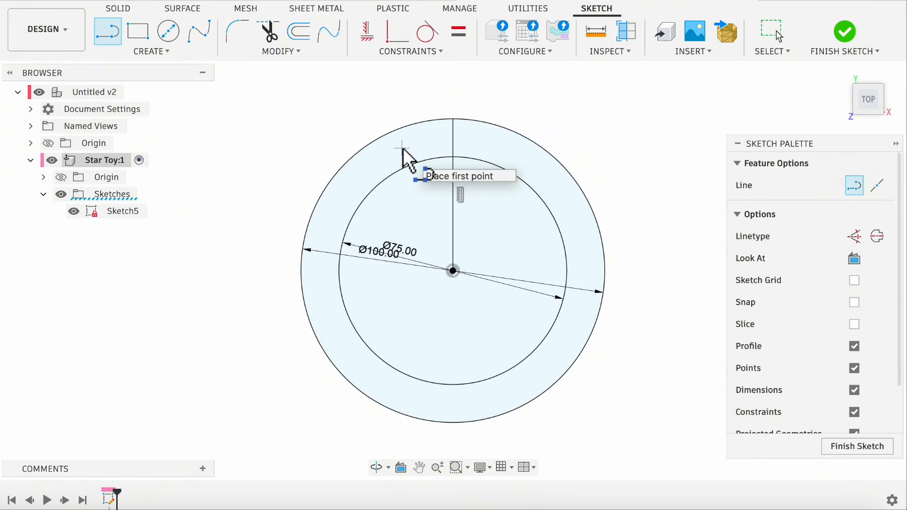
Draw two lines from the vertical line's upper end to the inner circle, one on each side, and connect their lower ends to the centre.
{"action": "left_click", "coordinate": [400, 169]}
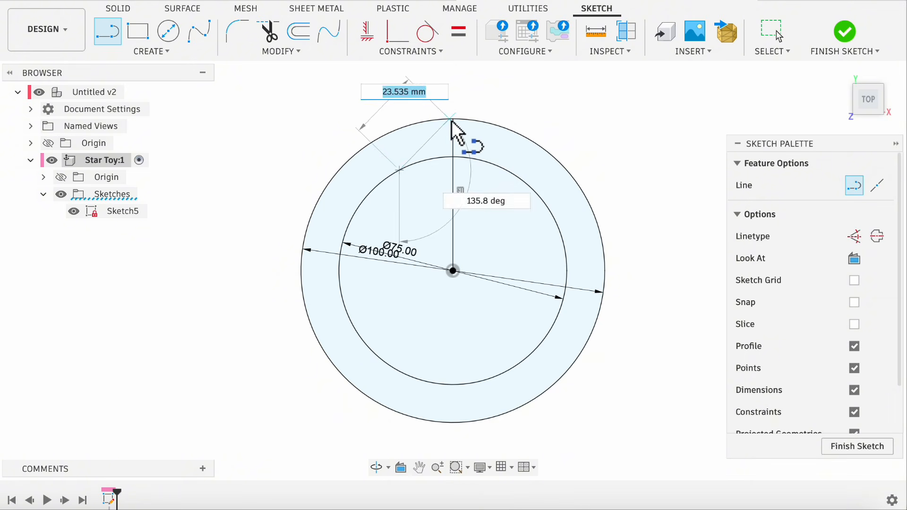
{"action": "left_click", "coordinate": [453, 121]}
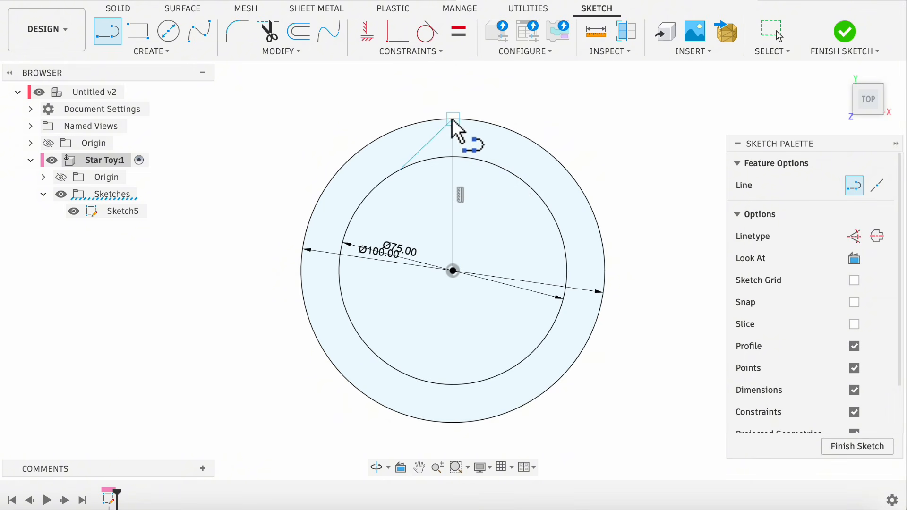
{"action": "double_click", "coordinate": [506, 169]}
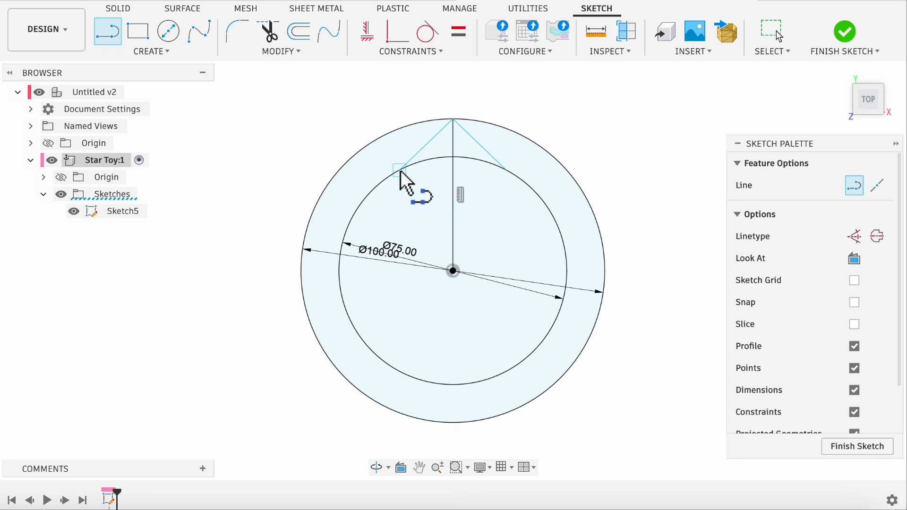
{"action": "left_click", "coordinate": [400, 170]}
{"action": "left_click", "coordinate": [453, 271]}
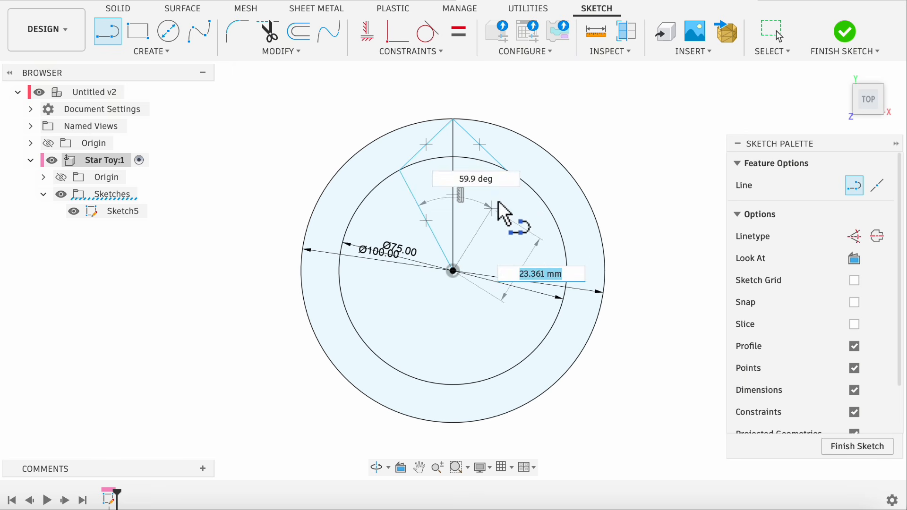
{"action": "double_click", "coordinate": [506, 169]}
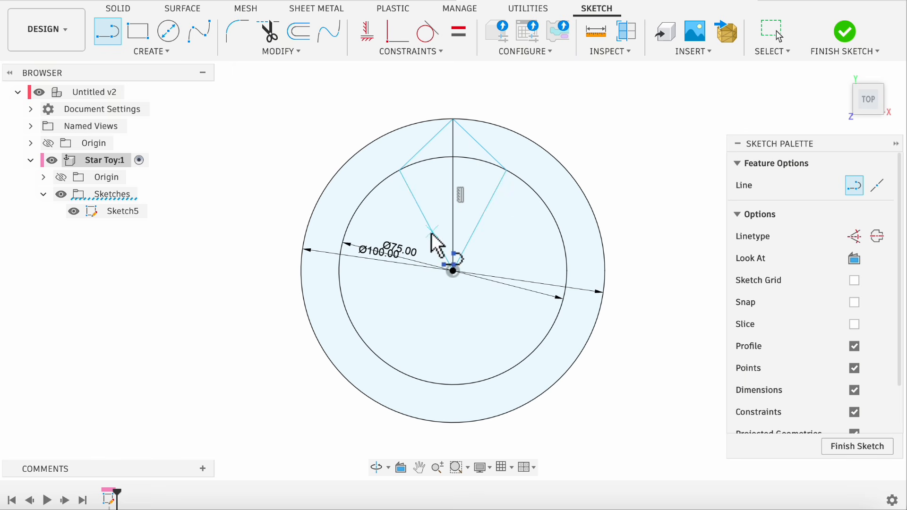
Apply an Equal constraint to the two short lines forming the star tip.
{"action": "left_click", "coordinate": [458, 31]}
{"action": "left_click", "coordinate": [433, 138]}
{"action": "left_click", "coordinate": [482, 145]}
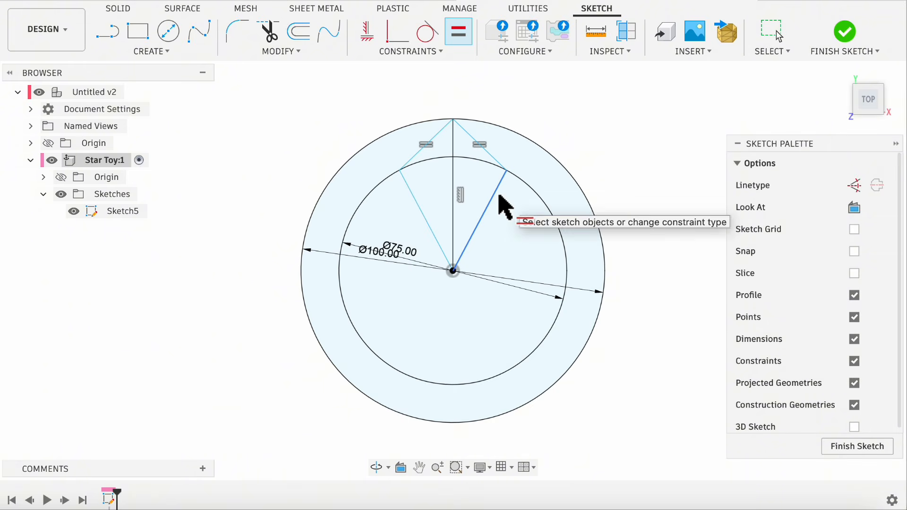
Dimension the angle between the two slanted lines meeting at the centre to 60 degrees.
{"action": "key", "text": "d"}
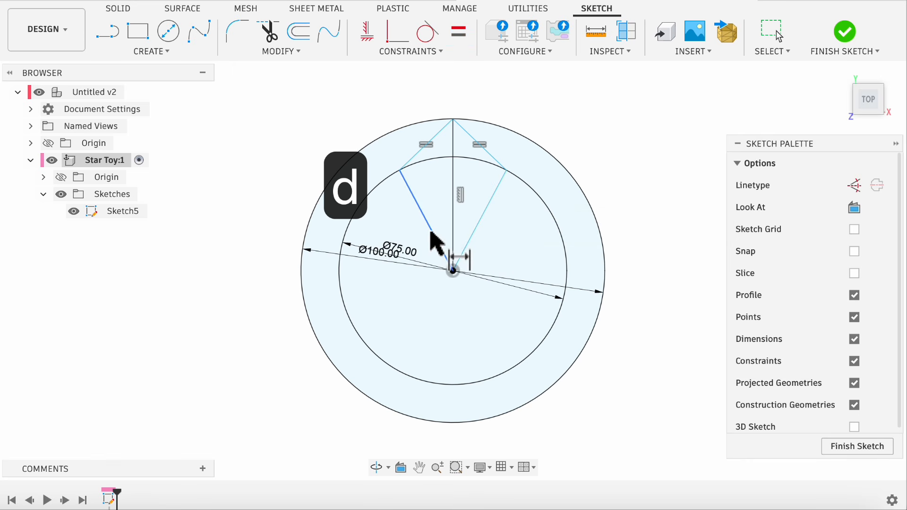
{"action": "left_click", "coordinate": [486, 208]}
{"action": "left_click", "coordinate": [422, 207]}
{"action": "left_click", "coordinate": [430, 202]}
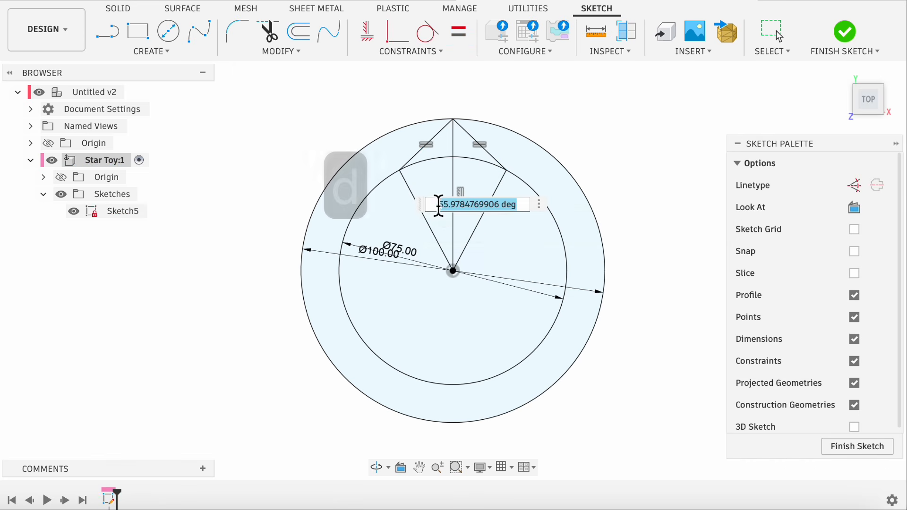
{"action": "type", "text": "60"}
{"action": "key", "text": "Return"}
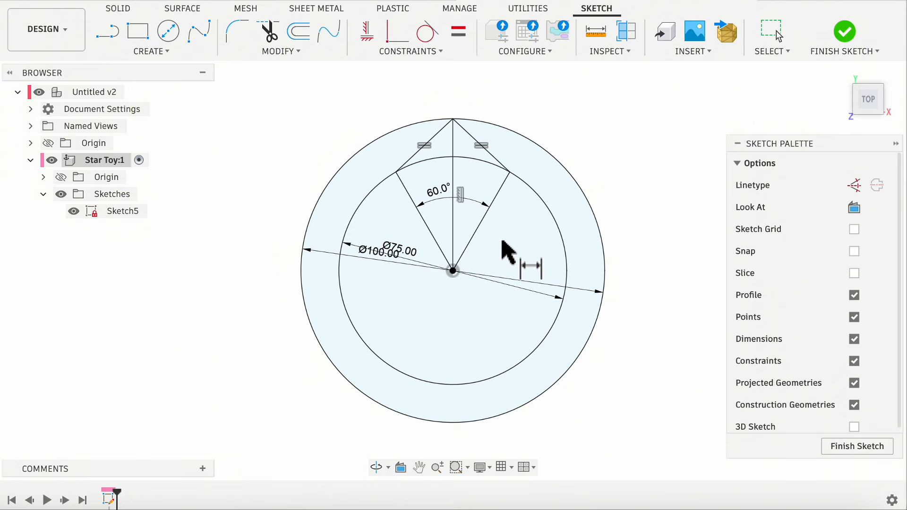
Create a full circular pattern of the two star-tip lines around the origin with a quantity of 6.
{"action": "left_click", "coordinate": [169, 52]}
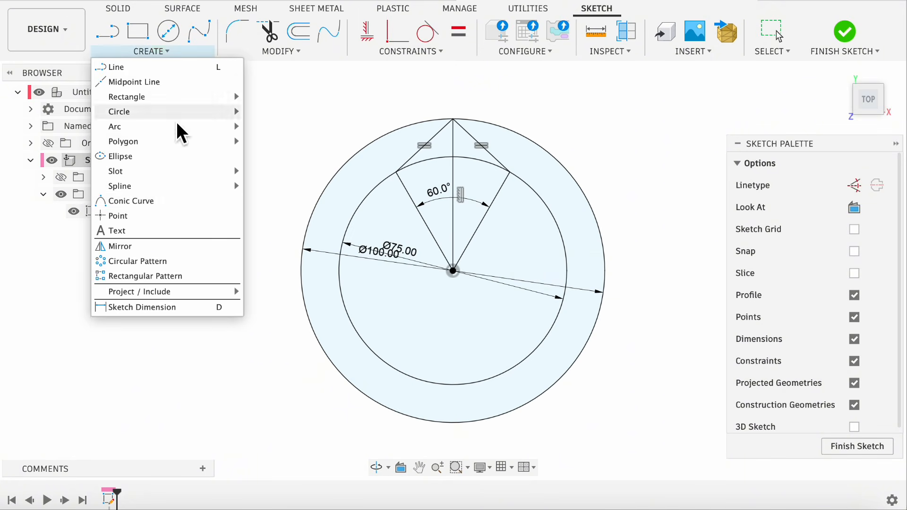
{"action": "left_click", "coordinate": [137, 318]}
{"action": "left_click", "coordinate": [418, 152]}
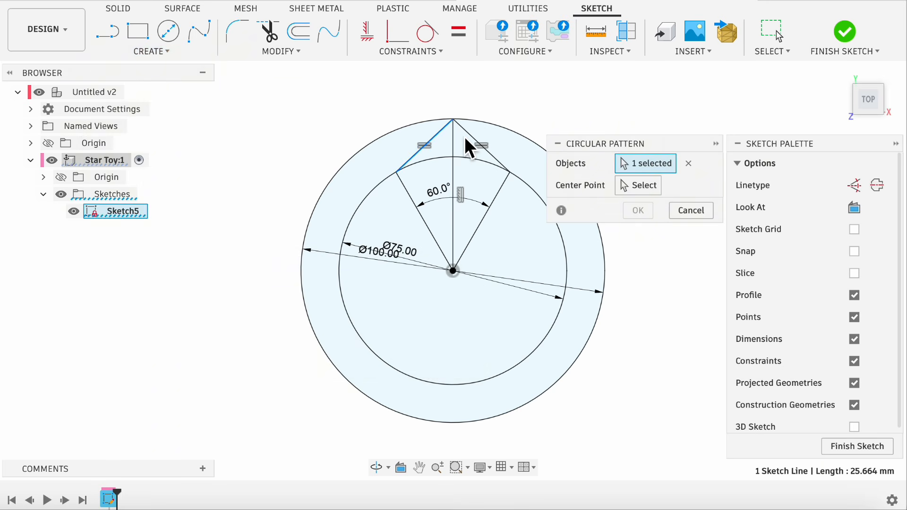
{"action": "left_click", "coordinate": [473, 137]}
{"action": "left_click", "coordinate": [656, 189]}
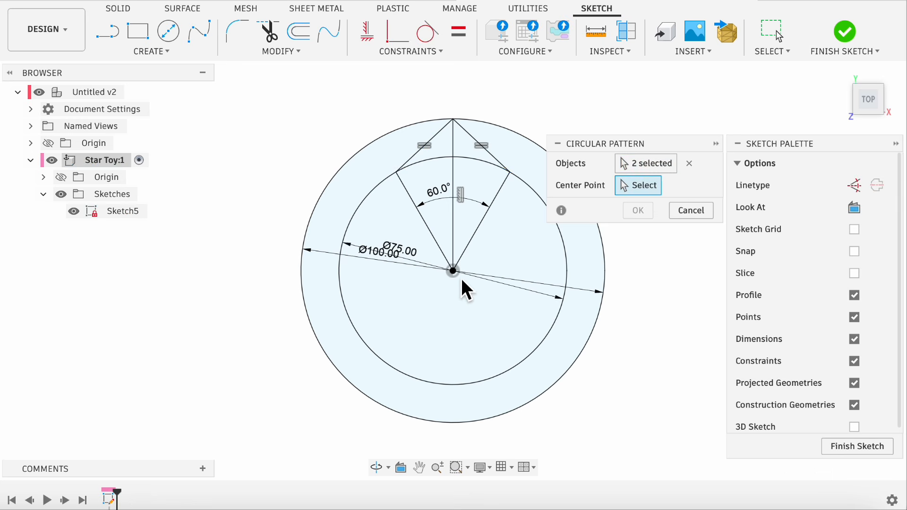
{"action": "left_click", "coordinate": [455, 272]}
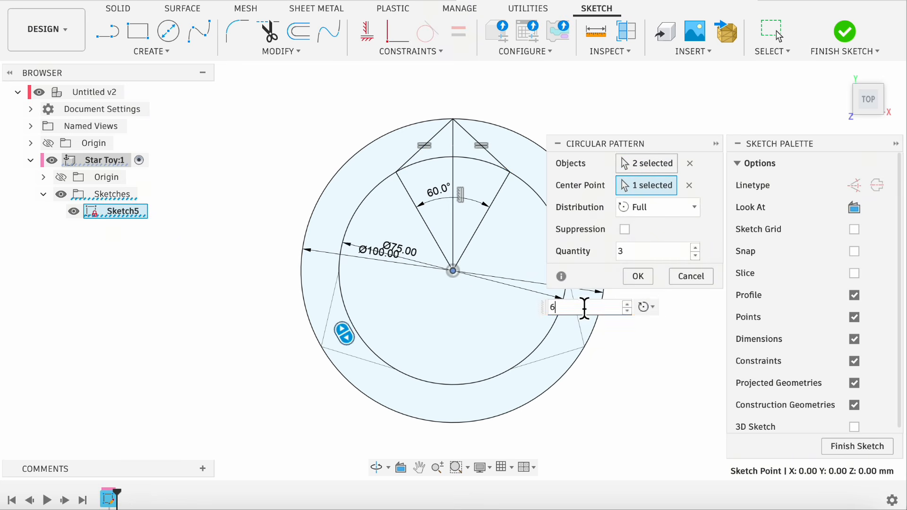
{"action": "type", "text": "6"}
{"action": "left_click", "coordinate": [638, 276]}
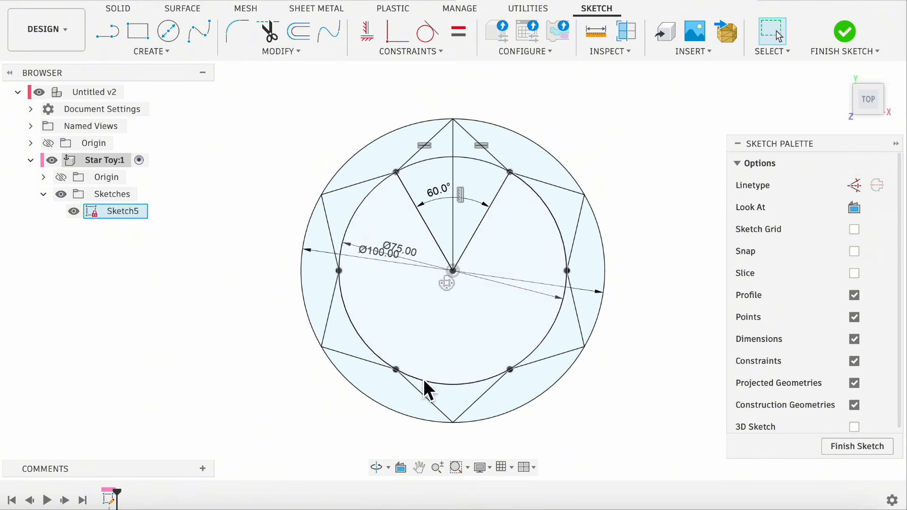
Convert both circles and the three lines radiating from the centre to construction geometry, leaving only the star outline solid.
{"action": "left_click", "coordinate": [604, 278]}
{"action": "left_click", "coordinate": [564, 252], "text": "shift"}
{"action": "left_click", "coordinate": [489, 218], "text": "shift"}
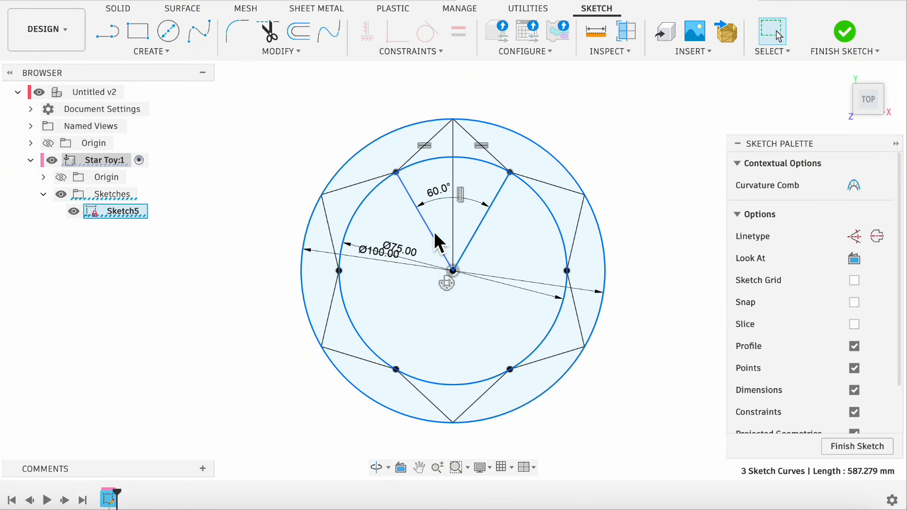
{"action": "left_click", "coordinate": [434, 231], "text": "shift"}
{"action": "left_click", "coordinate": [454, 222], "text": "shift"}
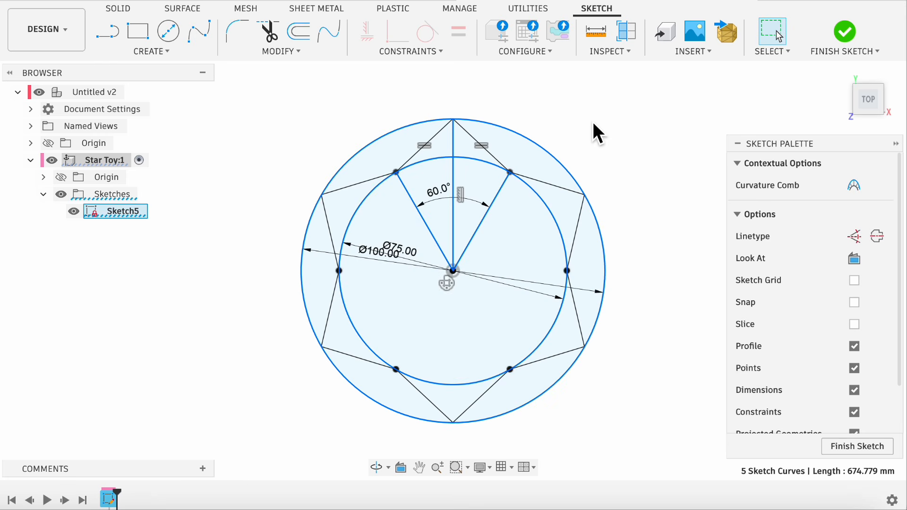
{"action": "key", "text": "x"}
{"action": "left_click", "coordinate": [624, 128]}
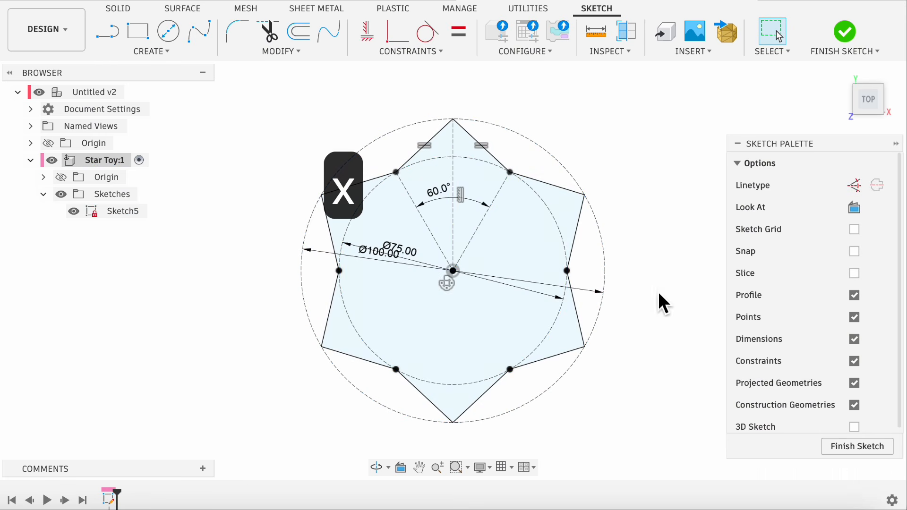
{"action": "left_click", "coordinate": [445, 343]}
{"action": "left_click", "coordinate": [649, 182]}
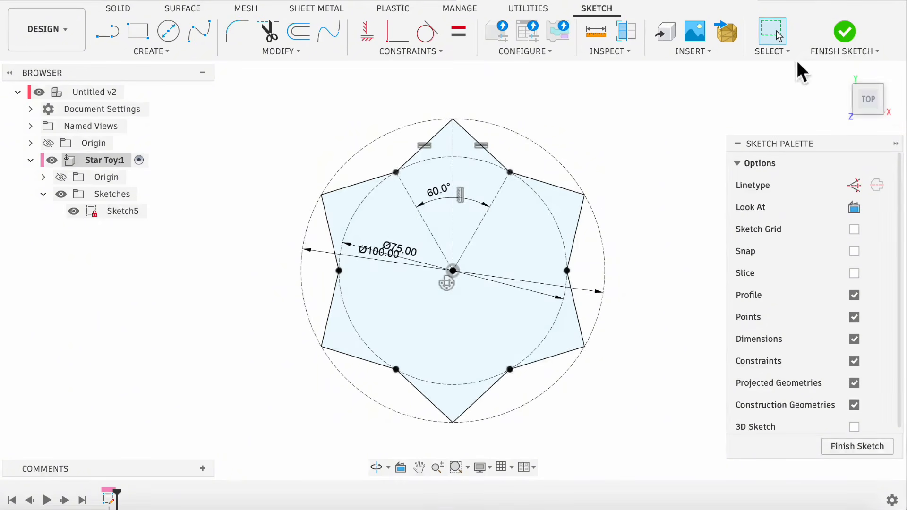
Finish the sketch and rename it as Star Profile.
{"action": "left_click", "coordinate": [844, 34]}
{"action": "right_click", "coordinate": [129, 217]}
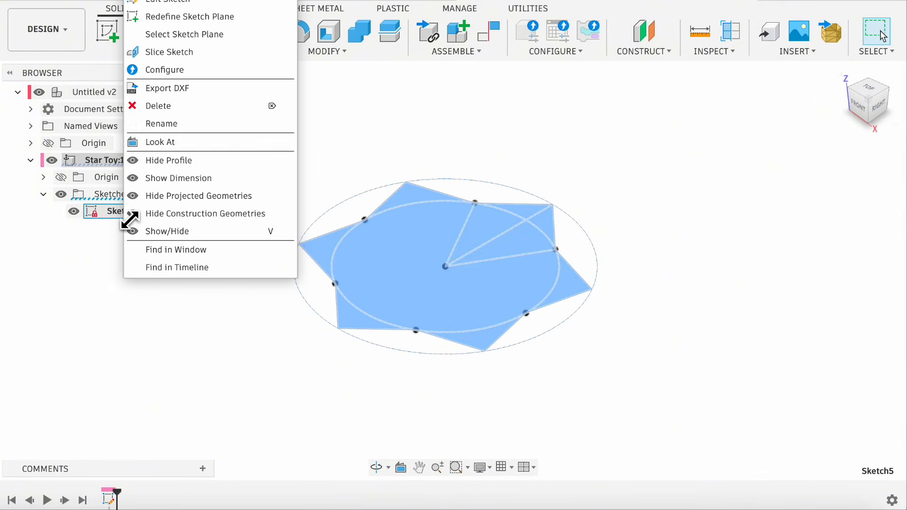
{"action": "left_click", "coordinate": [184, 124]}
{"action": "type", "text": "Star"}
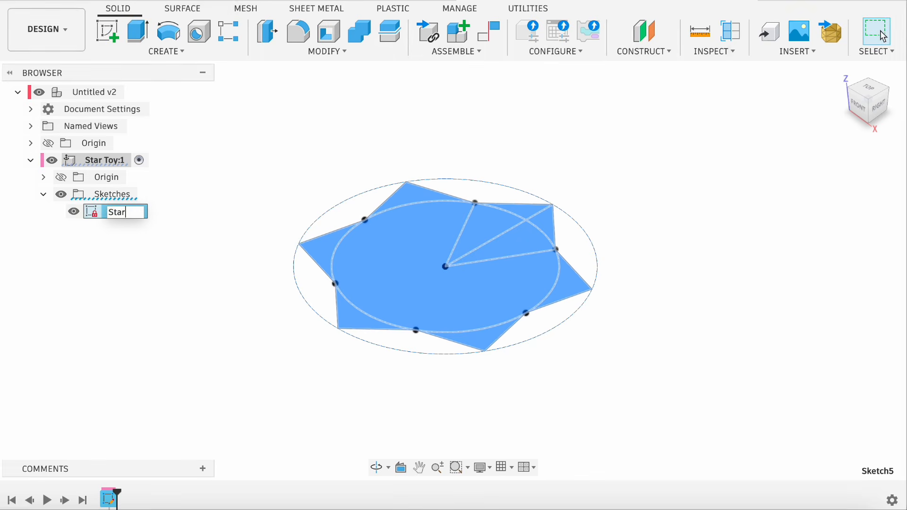
{"action": "type", "text": " Profile"}
{"action": "key", "text": "Return"}
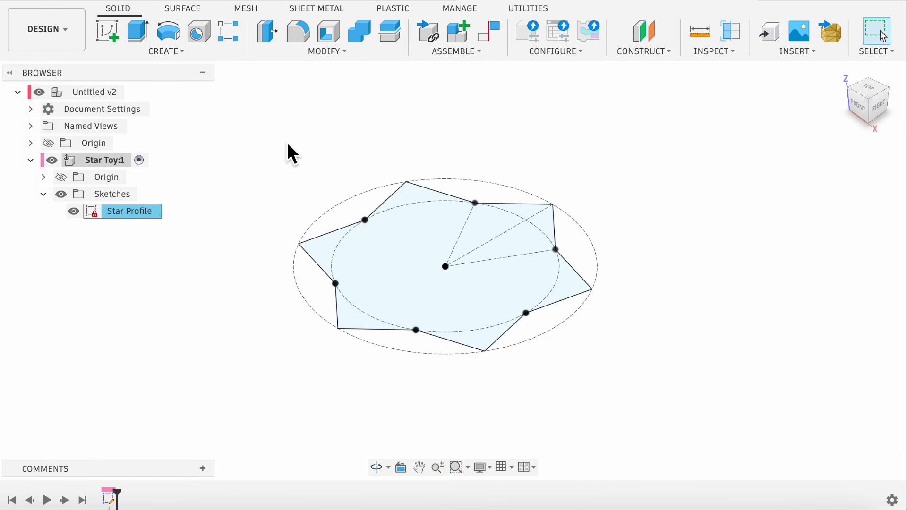
In a new sketch on the front XZ plane, project the star's inner corner point on the positive X axis, and hide the Star Profile sketch.
{"action": "left_click", "coordinate": [113, 36]}
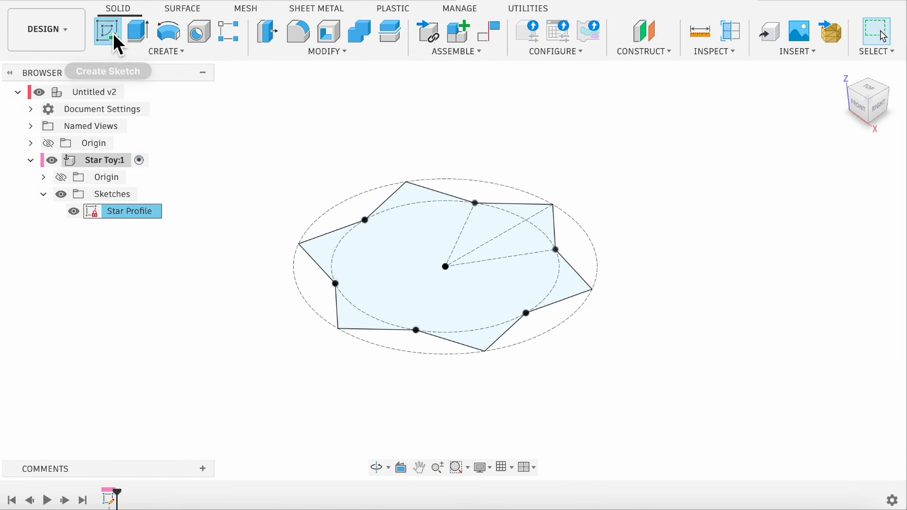
{"action": "left_click", "coordinate": [475, 255]}
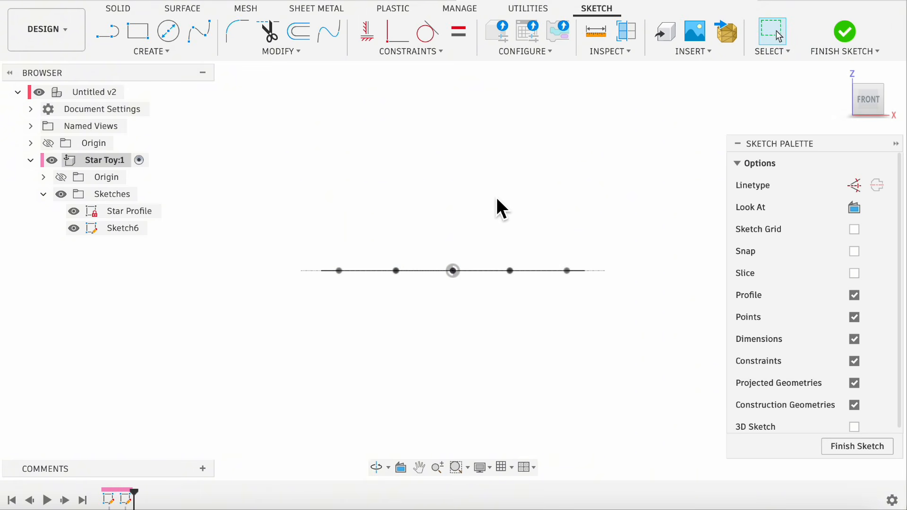
{"action": "mouse_move", "coordinate": [493, 175]}
{"action": "middle_mouse_down", "text": "shift"}
{"action": "mouse_move", "coordinate": [500, 183]}
{"action": "mouse_move", "coordinate": [492, 204]}
{"action": "middle_mouse_up", "text": "shift"}
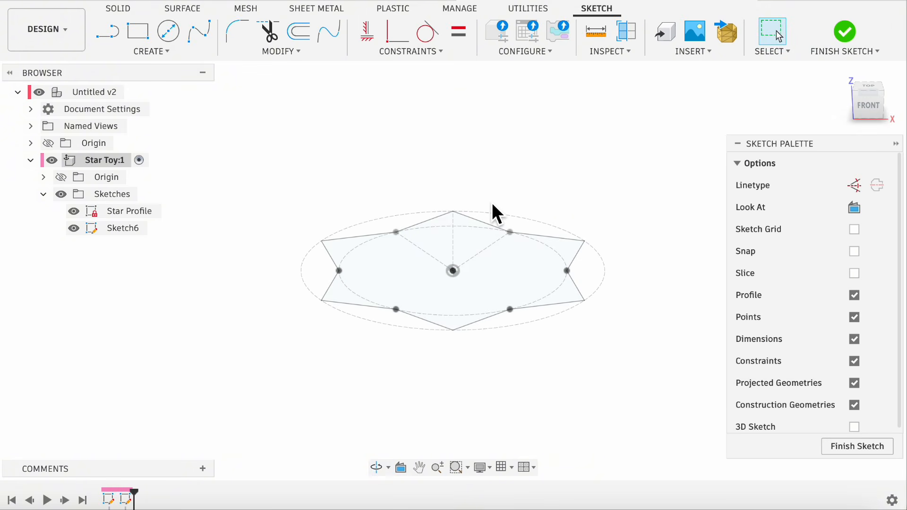
{"action": "key", "text": "p"}
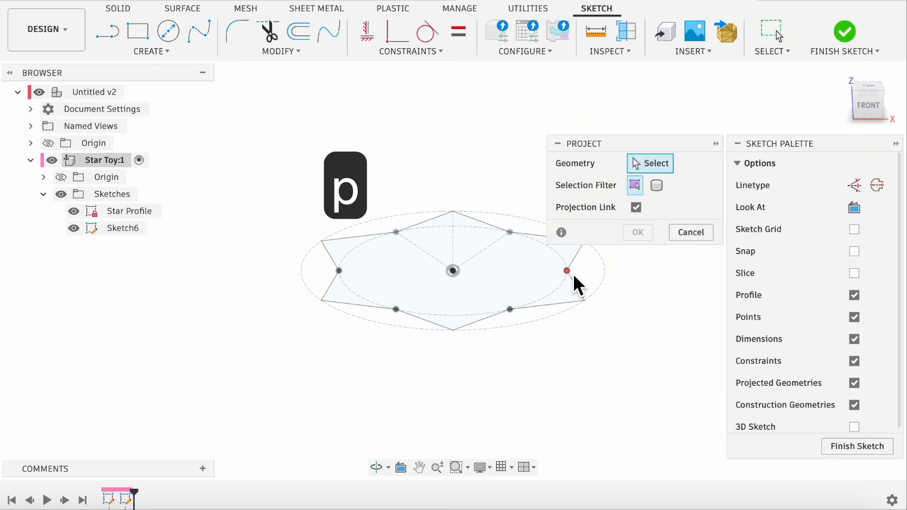
{"action": "left_click", "coordinate": [571, 274]}
{"action": "left_click", "coordinate": [639, 233]}
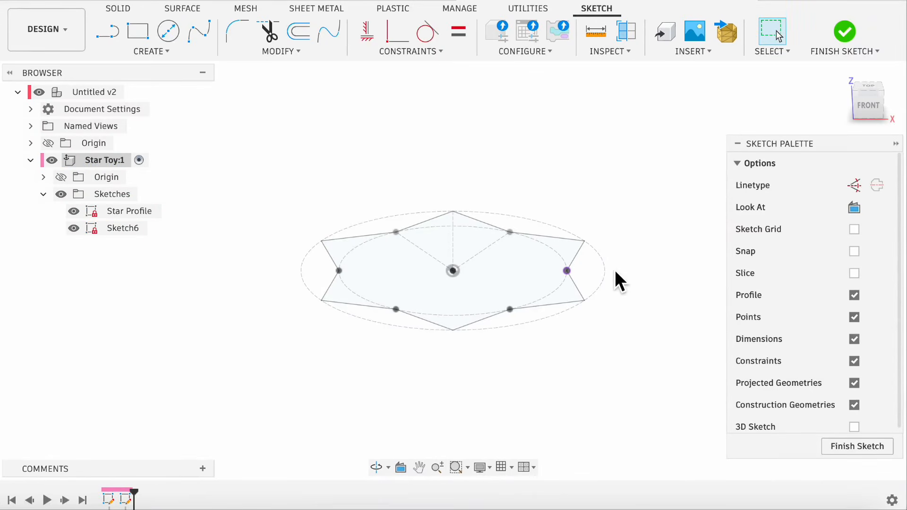
{"action": "left_click", "coordinate": [75, 211]}
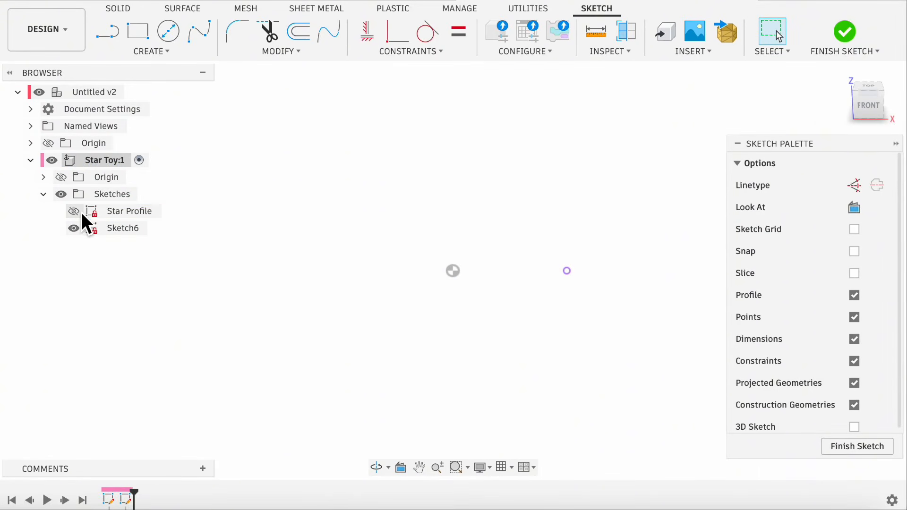
Sketch a closed parallelogram about 6 mm wide beside the projected point, with its slanted sides leaning toward the origin at the upper end.
{"action": "key", "text": "l"}
{"action": "left_click", "coordinate": [523, 276]}
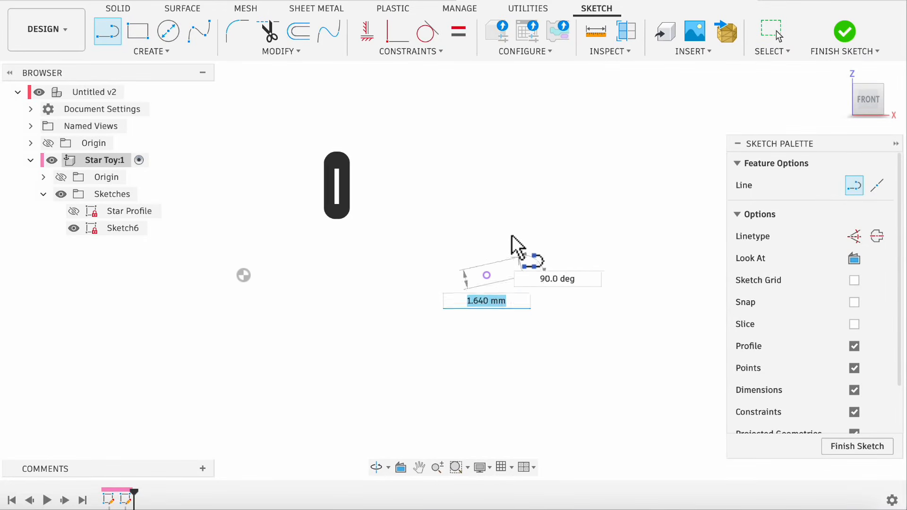
{"action": "left_click", "coordinate": [488, 224]}
{"action": "left_click", "coordinate": [527, 224]}
{"action": "left_click", "coordinate": [559, 273]}
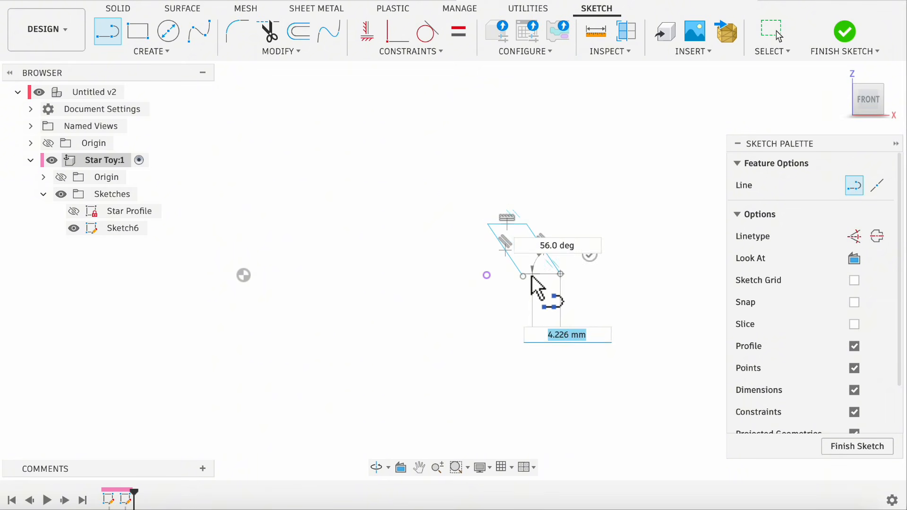
{"action": "left_click", "coordinate": [523, 276]}
Make the parallelogram's bottom edge horizontal and constrain its midpoint to the projected point.
{"action": "left_click", "coordinate": [367, 30]}
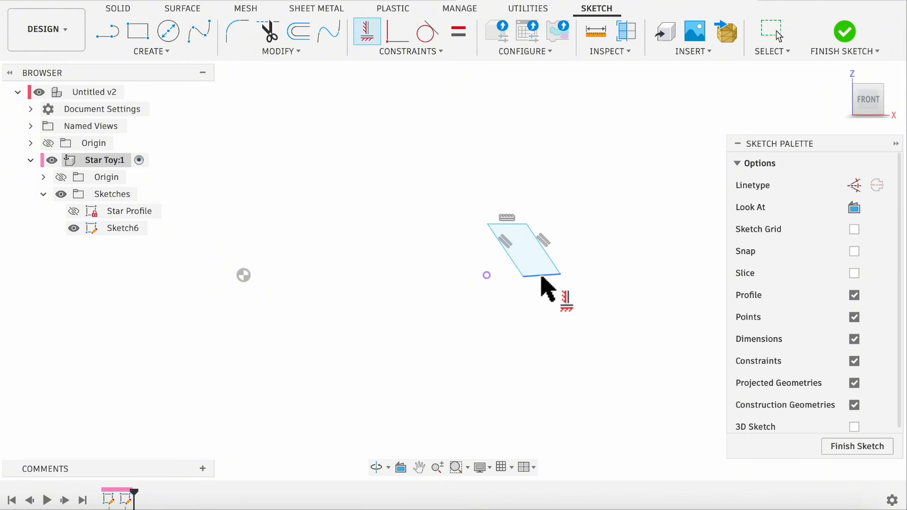
{"action": "left_click", "coordinate": [537, 275]}
{"action": "left_click", "coordinate": [411, 51]}
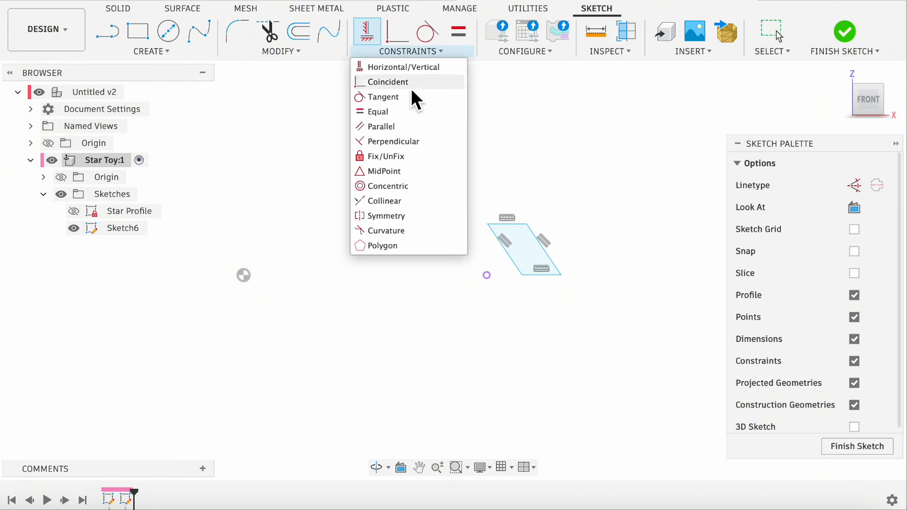
{"action": "left_click", "coordinate": [403, 171]}
{"action": "left_click", "coordinate": [534, 276]}
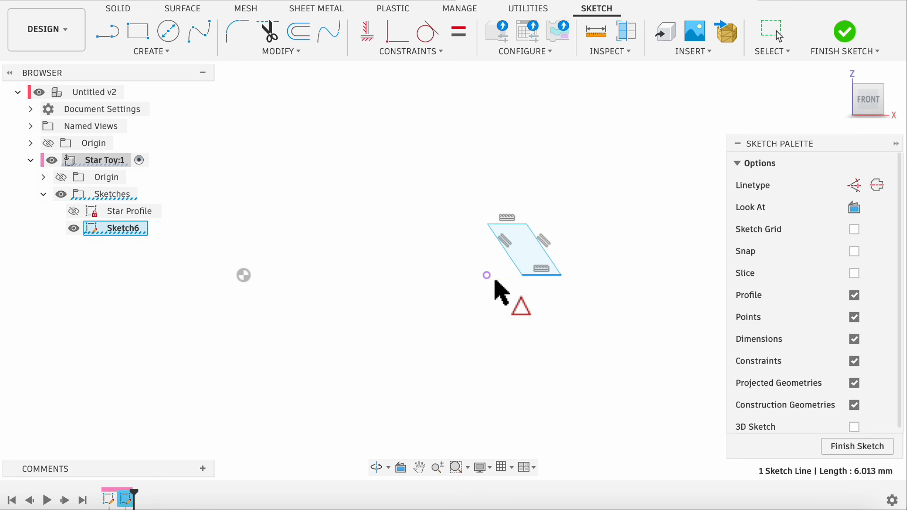
{"action": "left_click", "coordinate": [488, 275]}
{"action": "scroll", "coordinate": [504, 286], "scroll_direction": "up", "scroll_amount": 3}
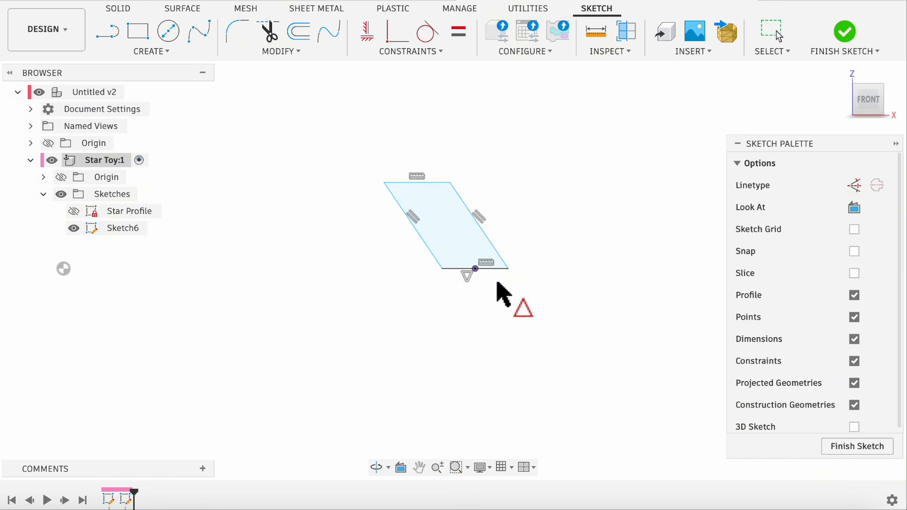
Dimension the parallelogram's top edge to 0.8 mm and its vertical height to 5 mm.
{"action": "key", "text": "d"}
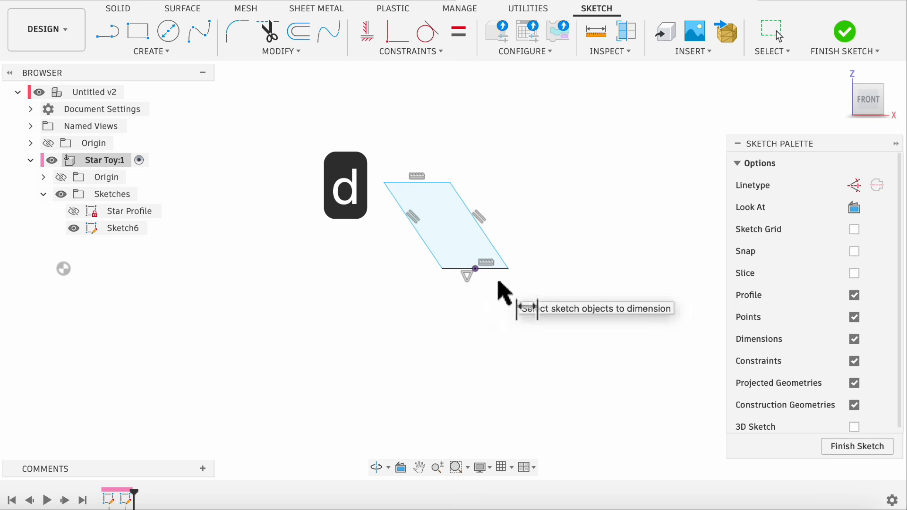
{"action": "left_click", "coordinate": [431, 184]}
{"action": "left_click", "coordinate": [431, 129]}
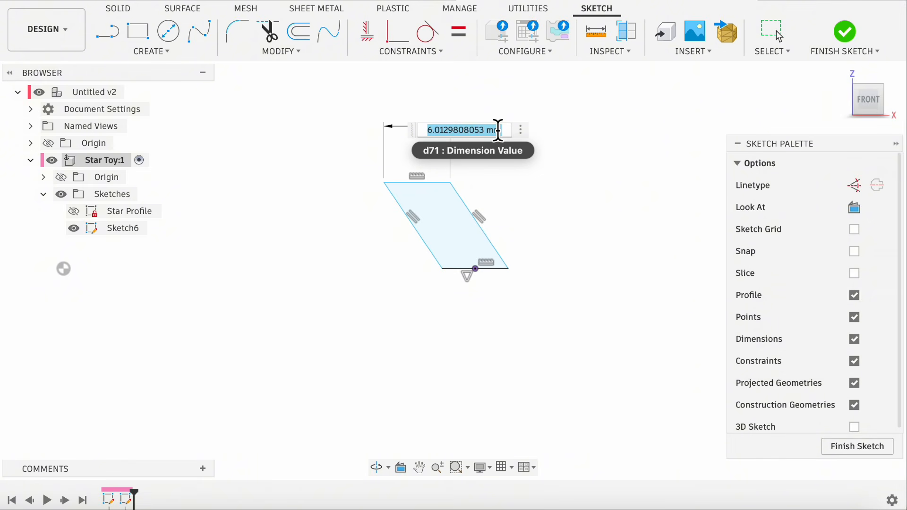
{"action": "key", "text": "Return"}
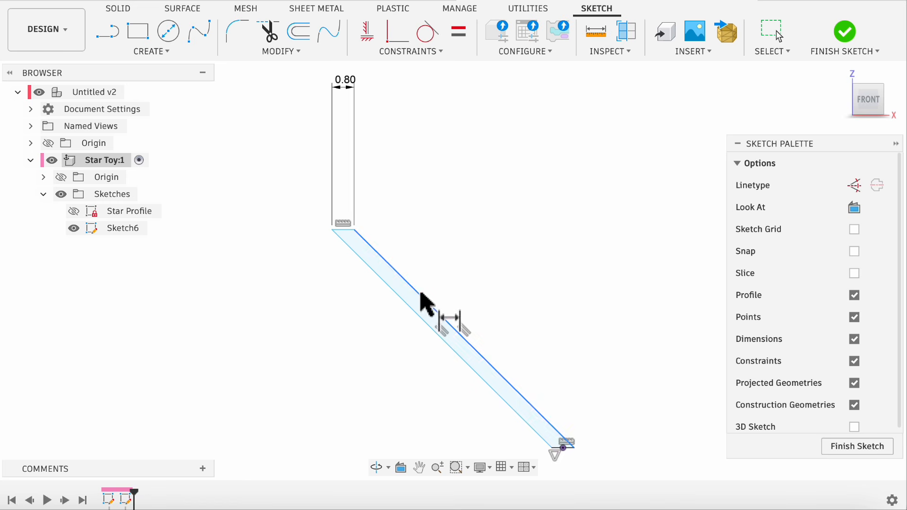
{"action": "left_click", "coordinate": [439, 313]}
{"action": "left_click", "coordinate": [641, 321]}
{"action": "type", "text": "5"}
{"action": "key", "text": "Return"}
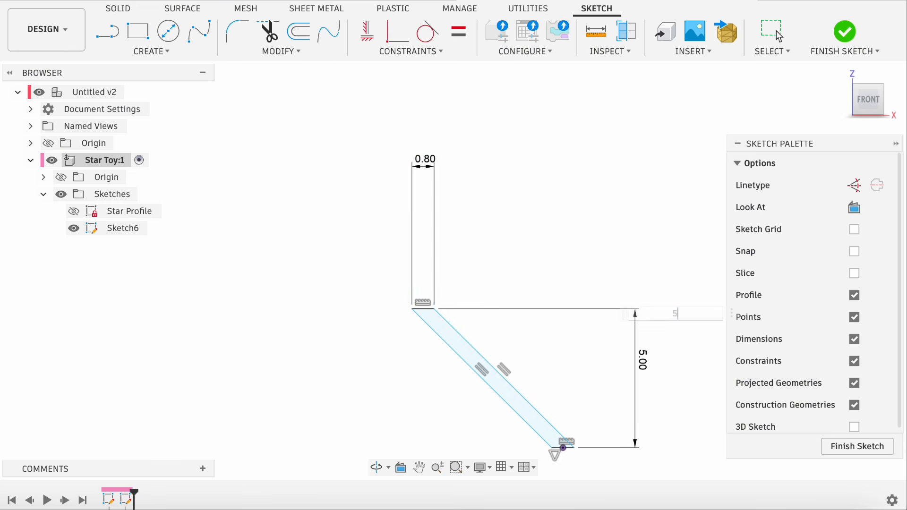
Dimension the angle between the parallelogram's slanted side and its bottom edge at 60 degrees.
{"action": "scroll", "coordinate": [519, 331], "scroll_direction": "up", "scroll_amount": 6}
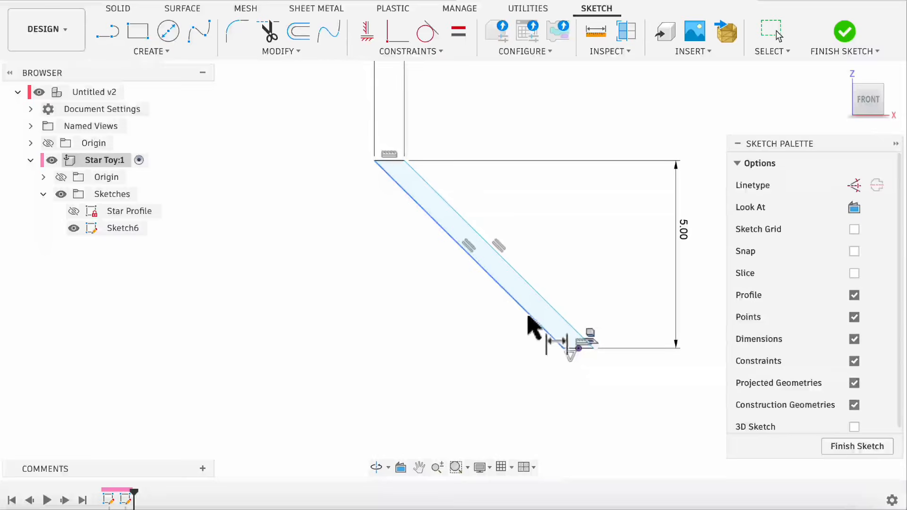
{"action": "left_click", "coordinate": [573, 350]}
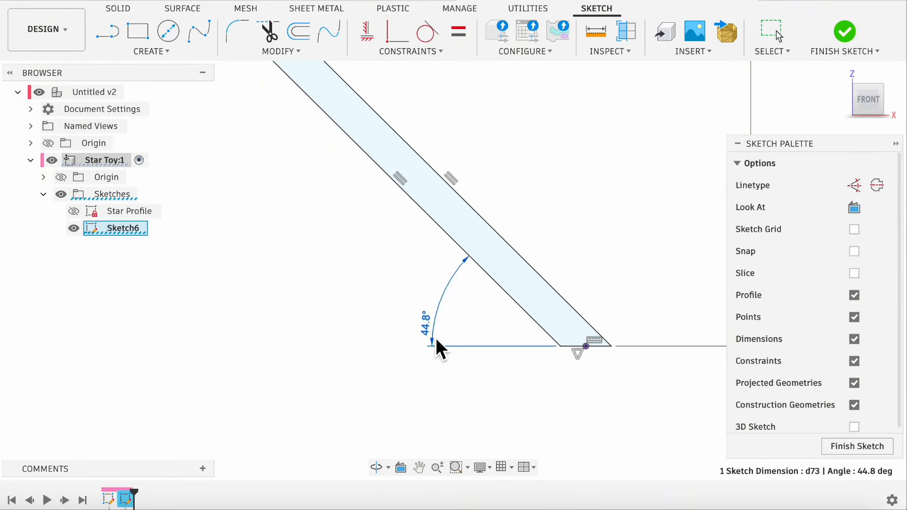
{"action": "left_click", "coordinate": [462, 324]}
{"action": "type", "text": "60"}
{"action": "key", "text": "Return"}
{"action": "scroll", "coordinate": [446, 336], "scroll_direction": "down", "scroll_amount": 2}
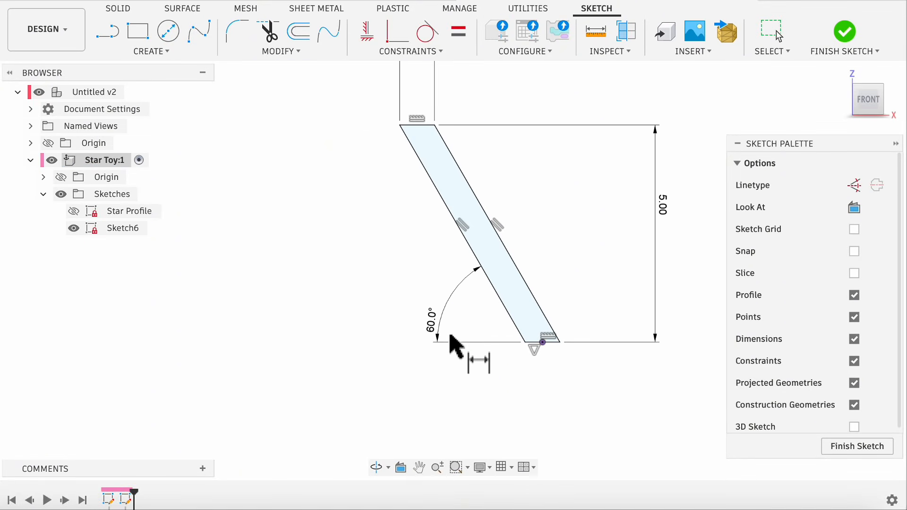
Mirror the parallelogram's two slanted sides and top edge about its bottom edge to form a chevron.
{"action": "scroll", "coordinate": [450, 336], "scroll_direction": "down", "scroll_amount": 3}
{"action": "left_click", "coordinate": [151, 51]}
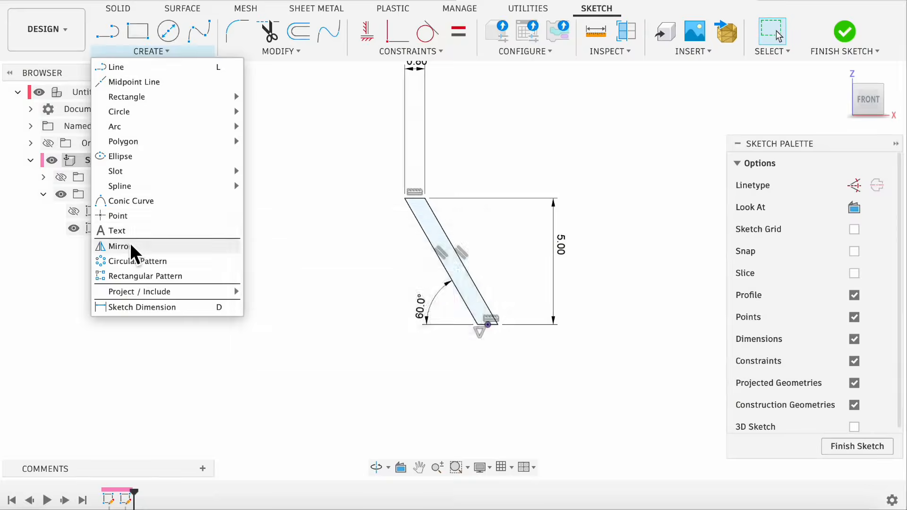
{"action": "left_click", "coordinate": [164, 247]}
{"action": "left_click", "coordinate": [427, 231]}
{"action": "left_click", "coordinate": [423, 202]}
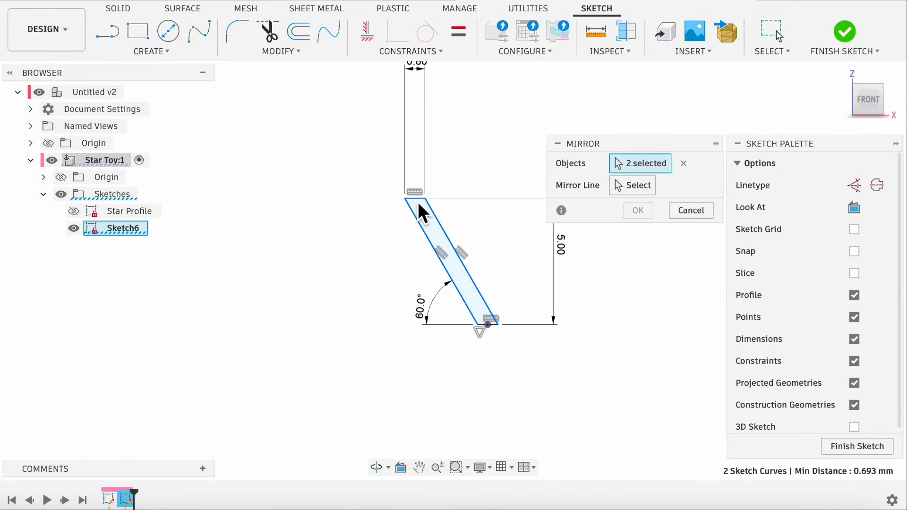
{"action": "left_click", "coordinate": [418, 200]}
{"action": "left_click", "coordinate": [648, 190]}
{"action": "scroll", "coordinate": [544, 315], "scroll_direction": "up", "scroll_amount": 3}
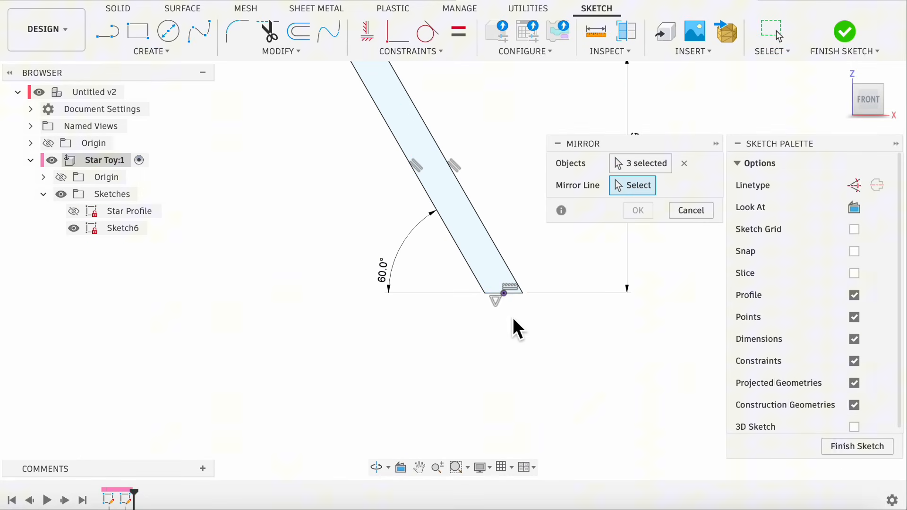
{"action": "left_click", "coordinate": [496, 294]}
{"action": "scroll", "coordinate": [527, 311], "scroll_direction": "down", "scroll_amount": 3}
{"action": "left_click", "coordinate": [638, 211]}
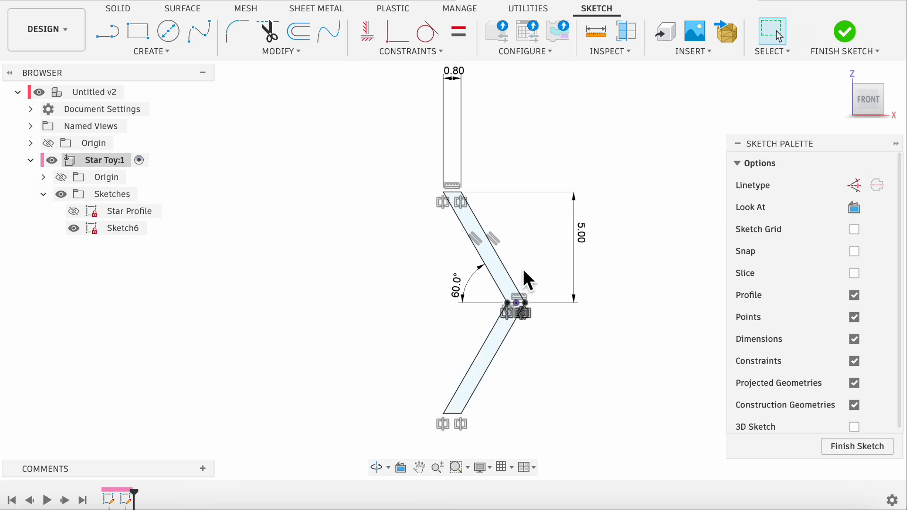
Convert the short horizontal line shared by the chevron's two halves to construction geometry.
{"action": "scroll", "coordinate": [520, 283], "scroll_direction": "up", "scroll_amount": 5}
{"action": "left_click", "coordinate": [532, 255]}
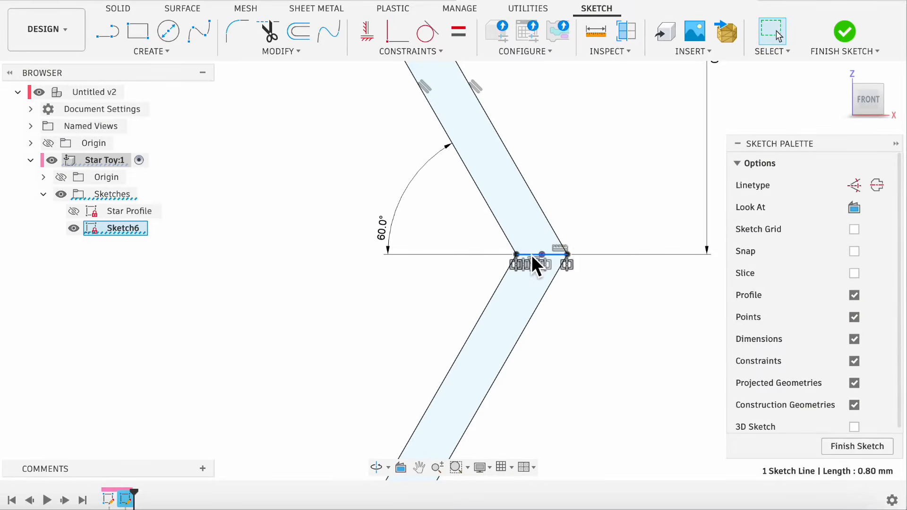
{"action": "key", "text": "x"}
{"action": "left_click", "coordinate": [634, 211]}
{"action": "scroll", "coordinate": [594, 217], "scroll_direction": "down", "scroll_amount": 5}
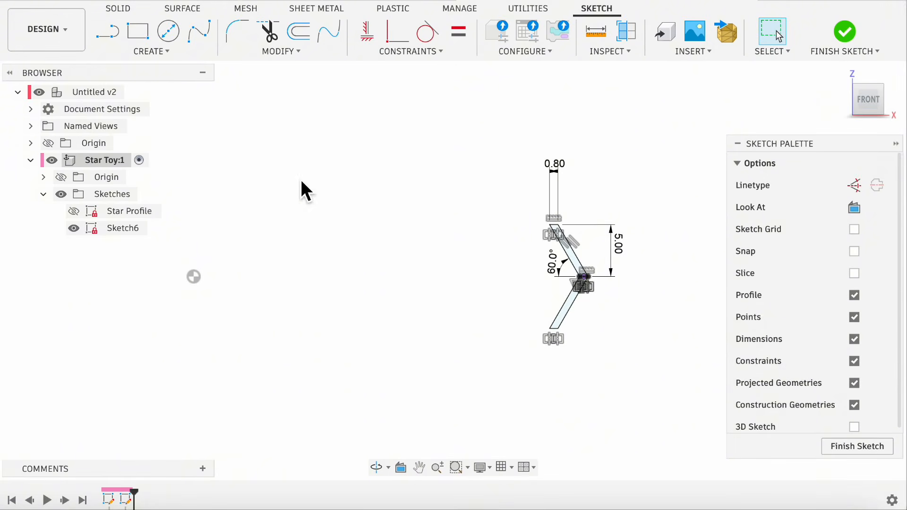
Start a rectangular pattern with the six outline lines of the chevron as its objects.
{"action": "left_click", "coordinate": [163, 53]}
{"action": "left_click", "coordinate": [165, 275]}
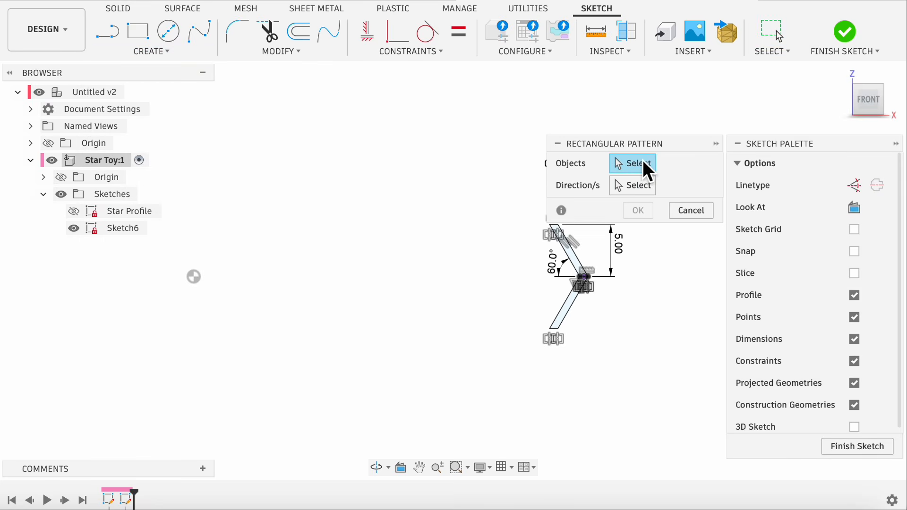
{"action": "scroll", "coordinate": [617, 222], "scroll_direction": "up", "scroll_amount": 5}
{"action": "left_click", "coordinate": [524, 222]}
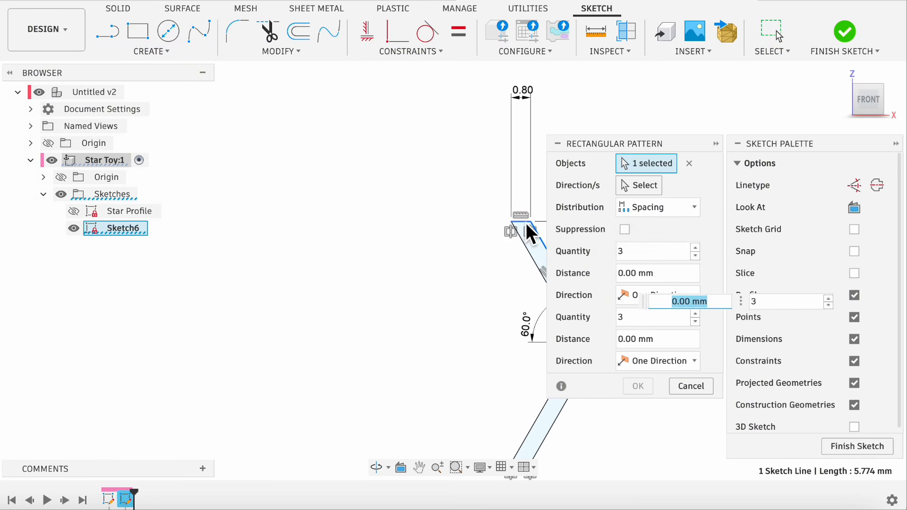
{"action": "left_click", "coordinate": [527, 223]}
{"action": "left_click", "coordinate": [523, 241]}
{"action": "scroll", "coordinate": [350, 158], "scroll_direction": "down", "scroll_amount": 4}
{"action": "left_click", "coordinate": [467, 300]}
{"action": "scroll", "coordinate": [457, 324], "scroll_direction": "up", "scroll_amount": 2}
{"action": "left_click", "coordinate": [456, 335]}
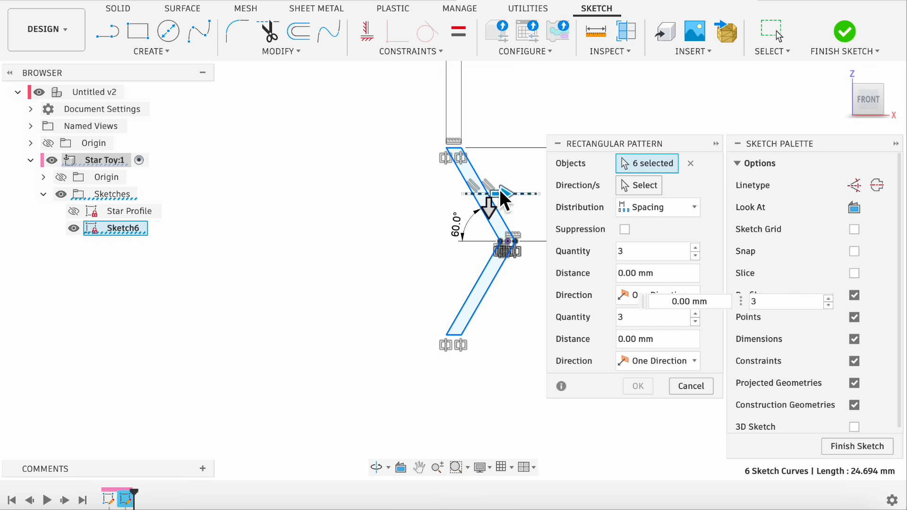
Run the pattern horizontally toward the origin, using Spacing distribution with a distance of -2.50 mm.
{"action": "left_click_drag", "start_coordinate": [500, 190], "coordinate": [402, 195]}
{"action": "left_click", "coordinate": [673, 207]}
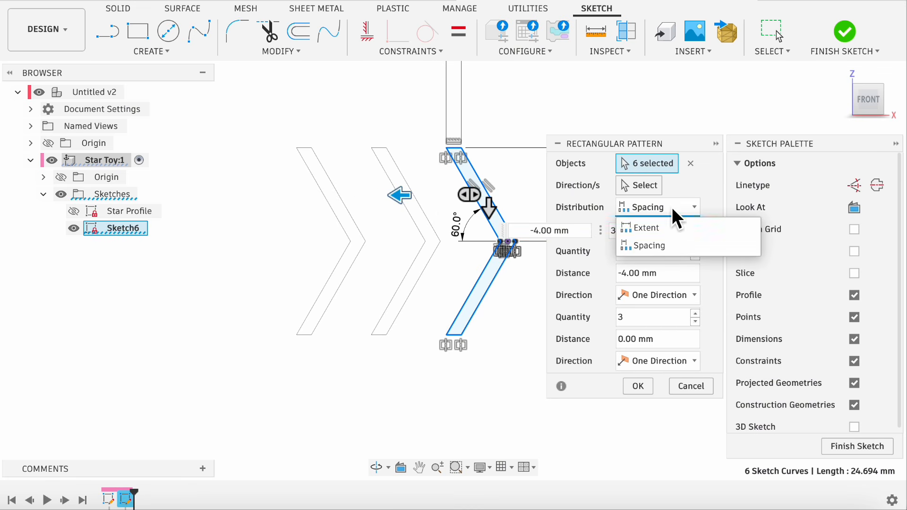
{"action": "left_click", "coordinate": [638, 246]}
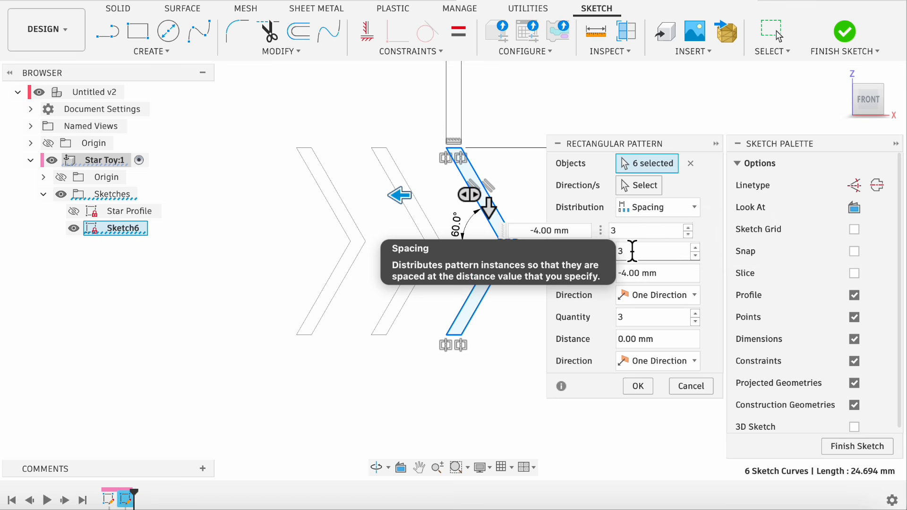
{"action": "left_click", "coordinate": [545, 229]}
{"action": "key", "text": "BackSpace"}
{"action": "key", "text": "BackSpace"}
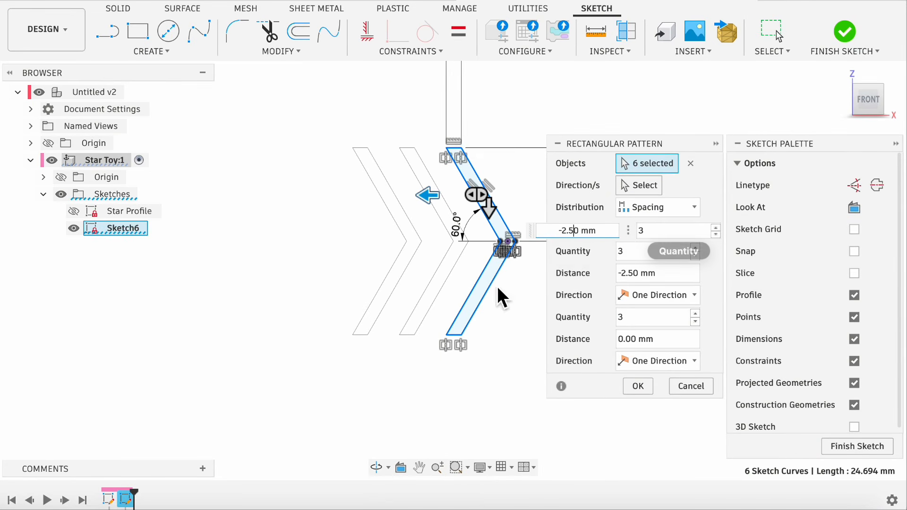
Preview the chevron pattern with a quantity of 20 to see how far it extends past the origin.
{"action": "left_click", "coordinate": [657, 231]}
{"action": "type", "text": "20"}
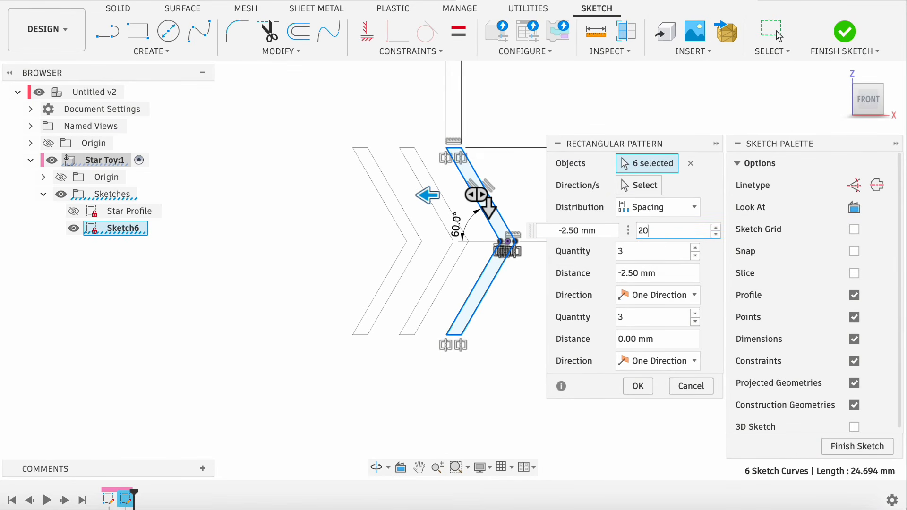
{"action": "scroll", "coordinate": [500, 360], "scroll_direction": "down", "scroll_amount": 3}
{"action": "middle_click_drag", "start_coordinate": [392, 368], "coordinate": [449, 358]}
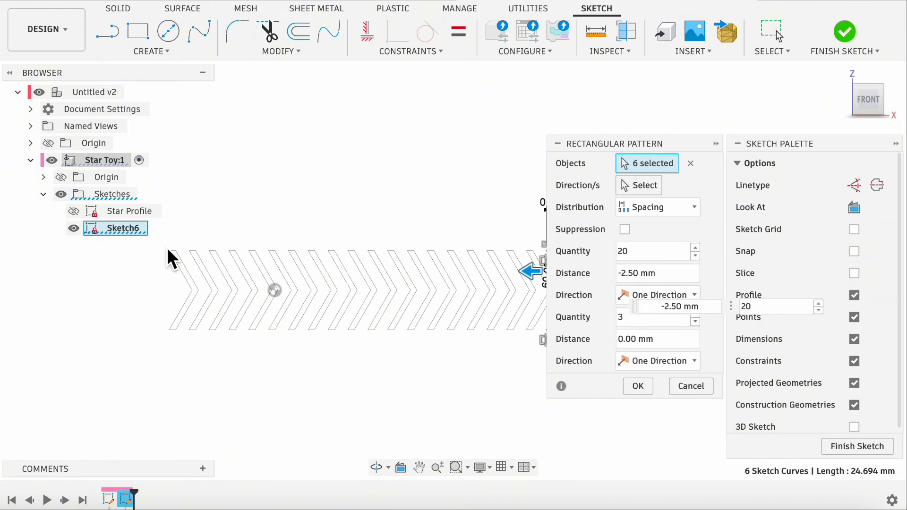
Set the horizontal quantity of the chevron pattern to 14 and create the pattern.
{"action": "type", "text": "16"}
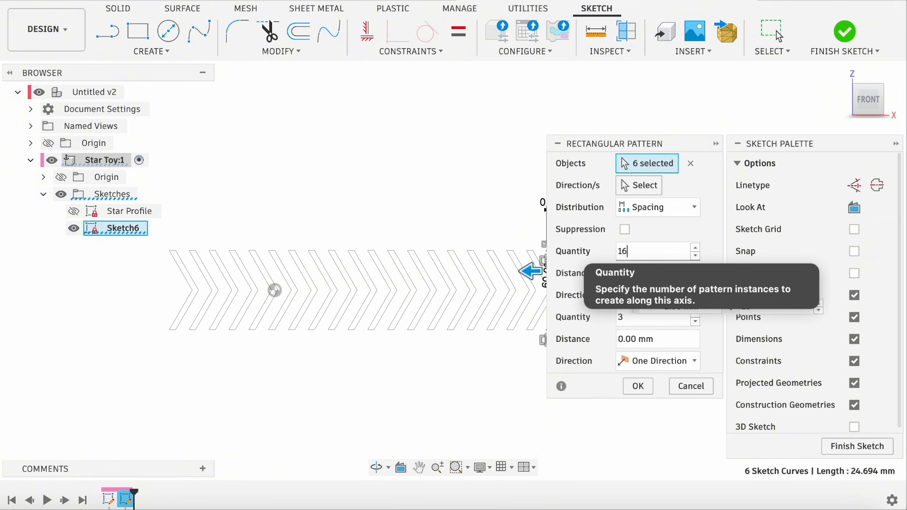
{"action": "key", "text": "BackSpace"}
{"action": "type", "text": "4"}
{"action": "left_click", "coordinate": [638, 386]}
Draw three connected lines around the origin side of the innermost chevron, joining its upper and lower ends into a closed profile.
{"action": "scroll", "coordinate": [299, 291], "scroll_direction": "up", "scroll_amount": 3}
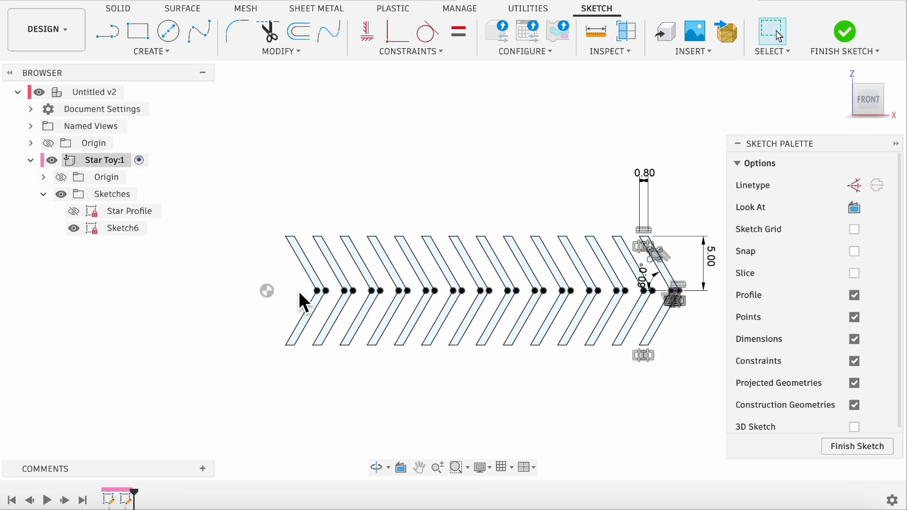
{"action": "left_click", "coordinate": [104, 34]}
{"action": "left_click", "coordinate": [285, 224]}
{"action": "left_click", "coordinate": [250, 223]}
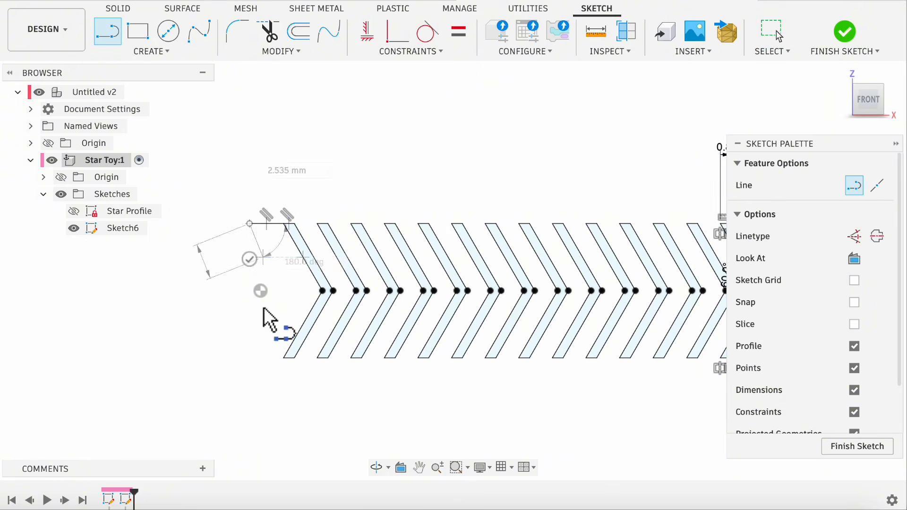
{"action": "left_click", "coordinate": [250, 355]}
{"action": "left_click", "coordinate": [285, 356]}
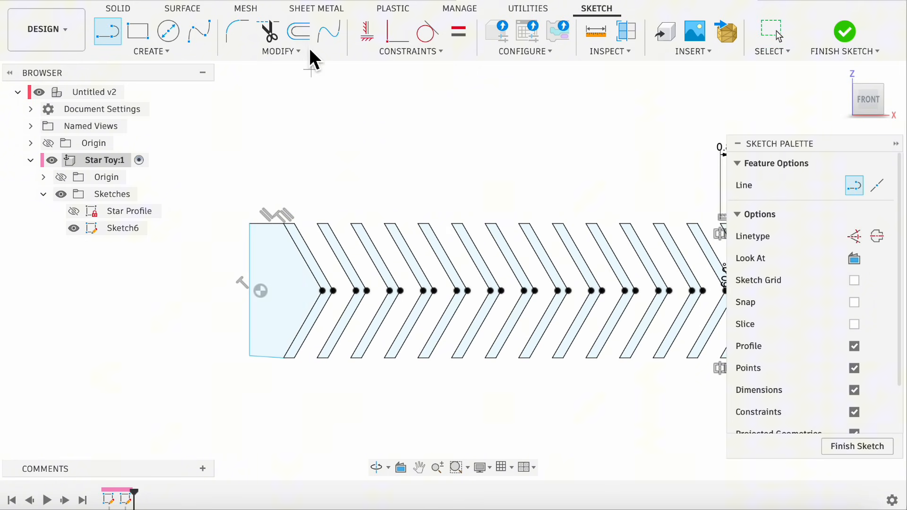
Make the new bottom line horizontal and constrain the new vertical line to be coincident with the origin.
{"action": "left_click", "coordinate": [368, 32]}
{"action": "left_click", "coordinate": [261, 357]}
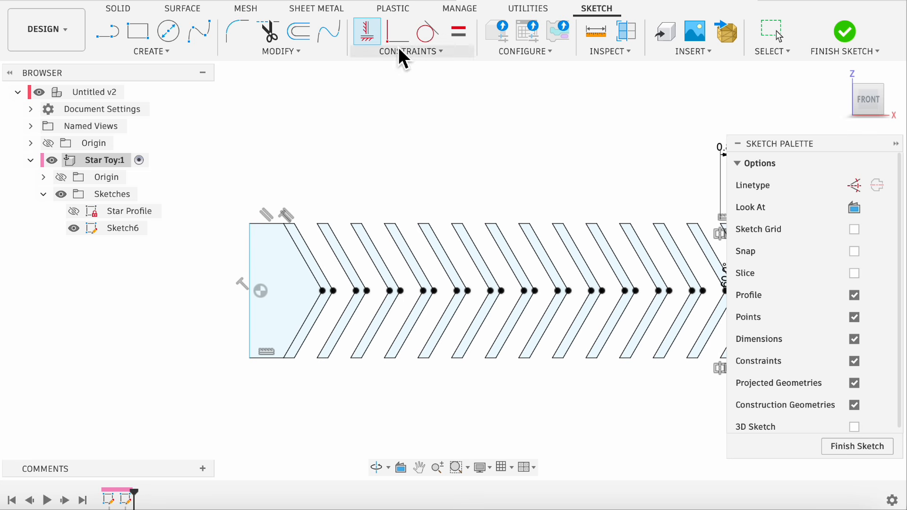
{"action": "left_click", "coordinate": [397, 33]}
{"action": "left_click", "coordinate": [251, 313]}
{"action": "left_click", "coordinate": [261, 291]}
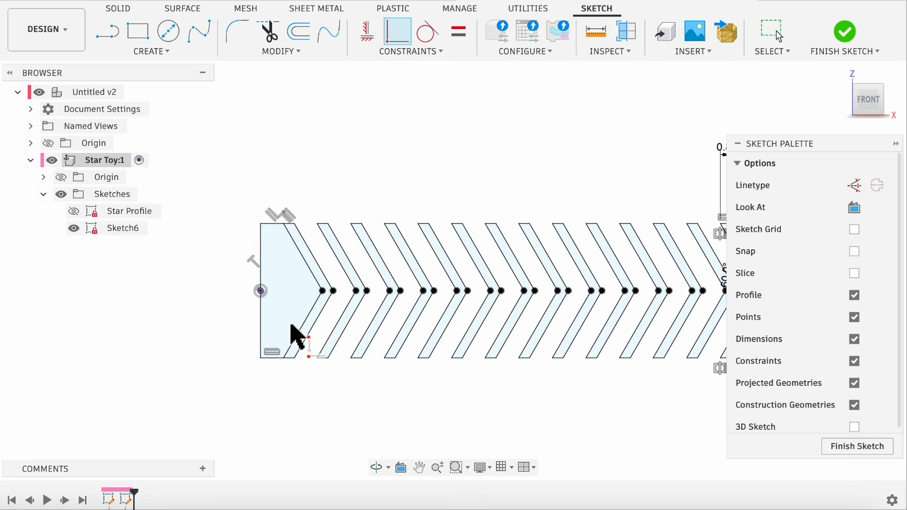
{"action": "scroll", "coordinate": [310, 300], "scroll_direction": "down", "scroll_amount": 1}
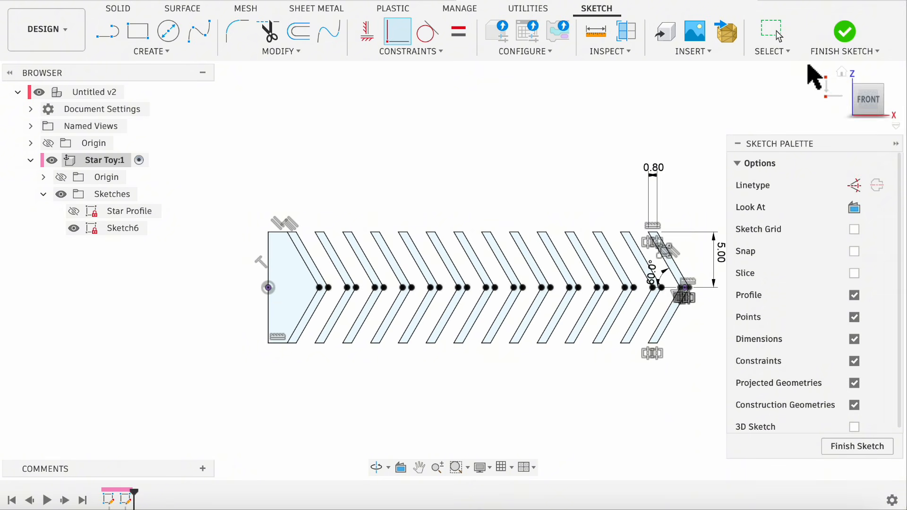
Finish the chevron sketch and rename it Sliding_Ring.
{"action": "left_click", "coordinate": [844, 33]}
{"action": "right_click", "coordinate": [123, 231]}
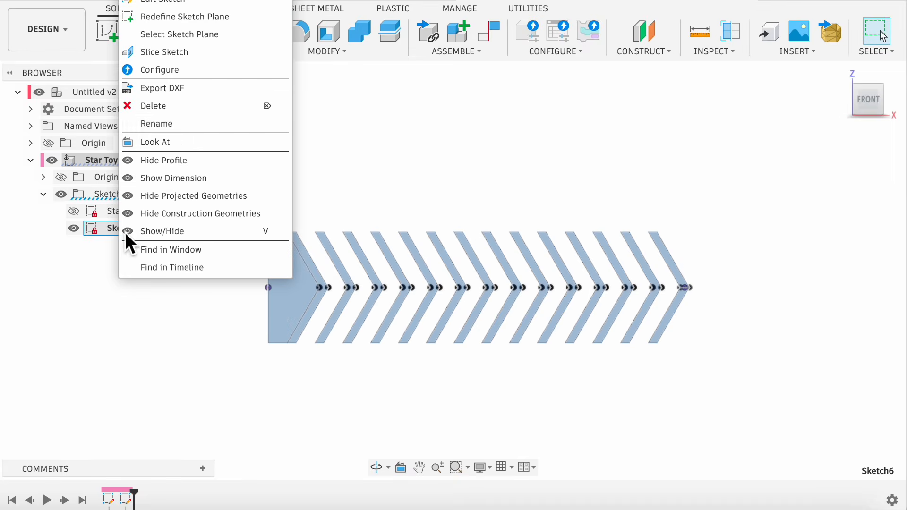
{"action": "left_click", "coordinate": [189, 124]}
{"action": "type", "text": "Sliding_Ring"}
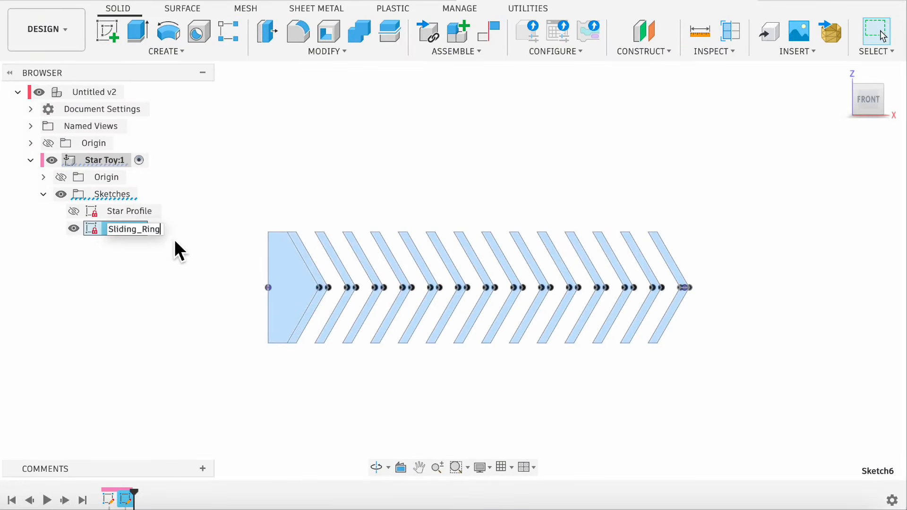
{"action": "key", "text": "Return"}
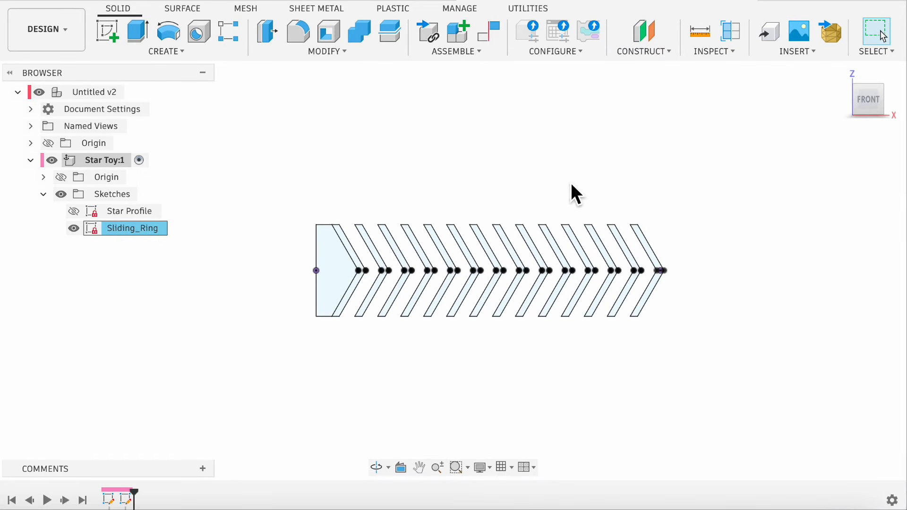
Sweep all 15 chevron profiles along the complete Star Profile outline as new bodies, using a single path with perpendicular orientation.
{"action": "left_click", "coordinate": [181, 53]}
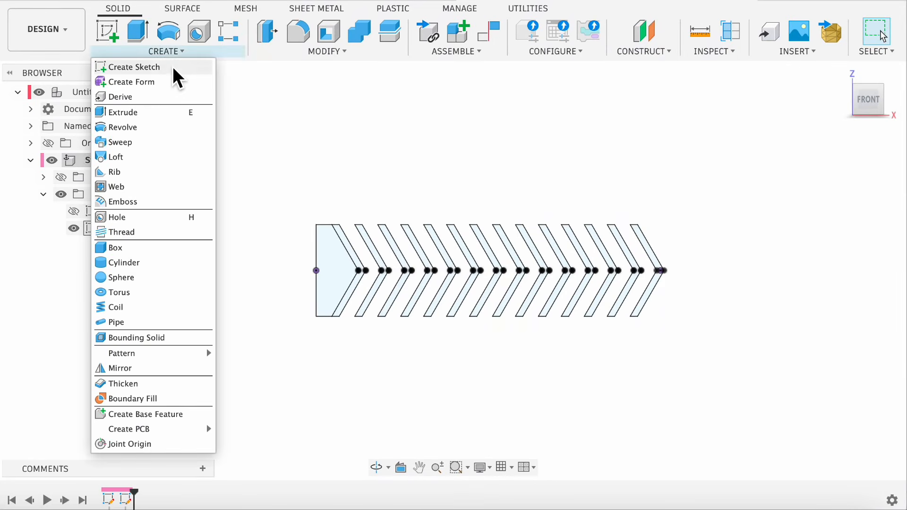
{"action": "left_click", "coordinate": [146, 143]}
{"action": "left_click_drag", "start_coordinate": [272, 191], "coordinate": [673, 350]}
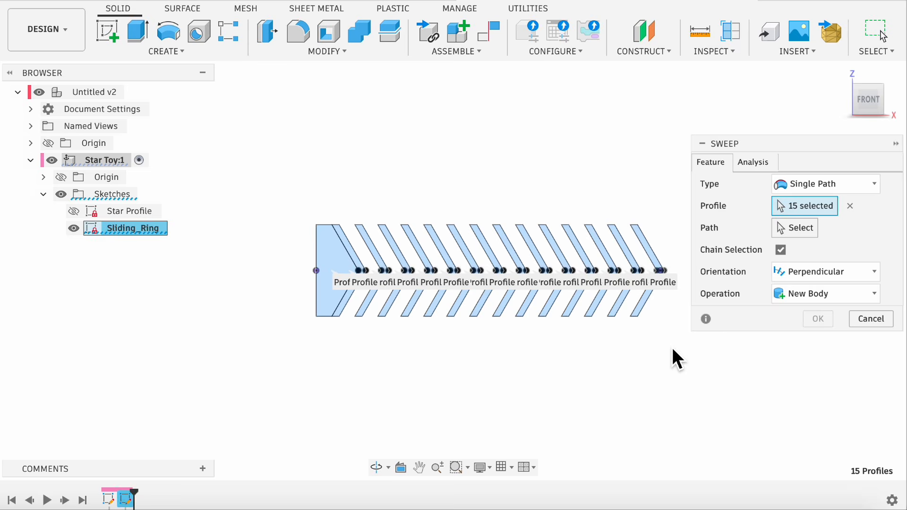
{"action": "left_click", "coordinate": [800, 228]}
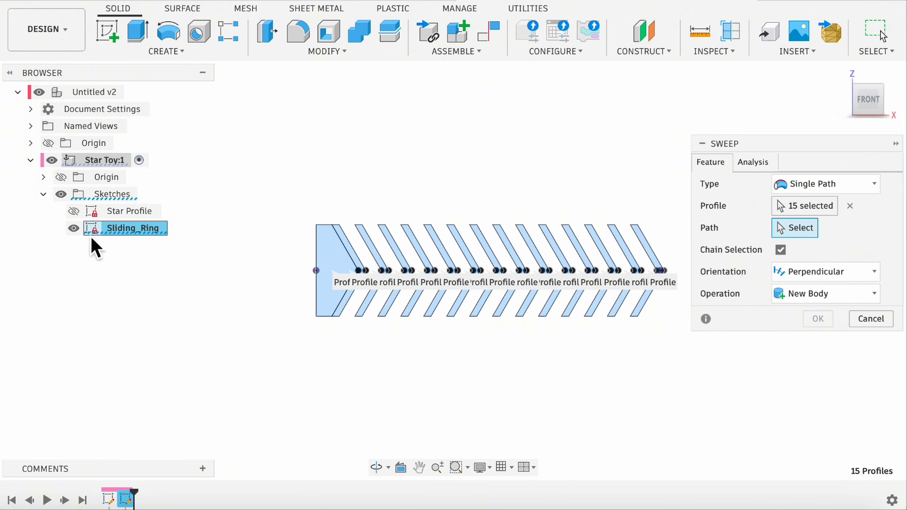
{"action": "left_click", "coordinate": [74, 211]}
{"action": "mouse_move", "coordinate": [508, 162]}
{"action": "middle_mouse_down", "text": "shift"}
{"action": "mouse_move", "coordinate": [480, 217]}
{"action": "mouse_move", "coordinate": [644, 244]}
{"action": "middle_mouse_up", "text": "shift"}
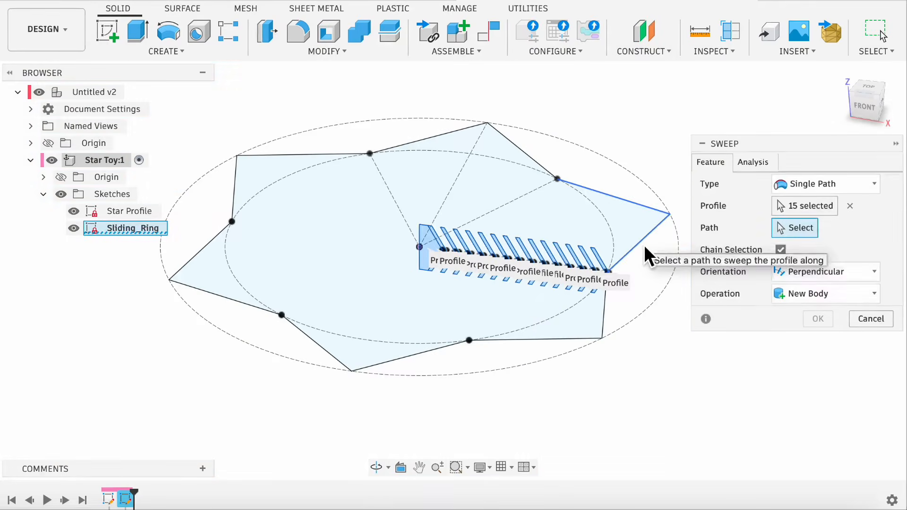
{"action": "left_click", "coordinate": [645, 245]}
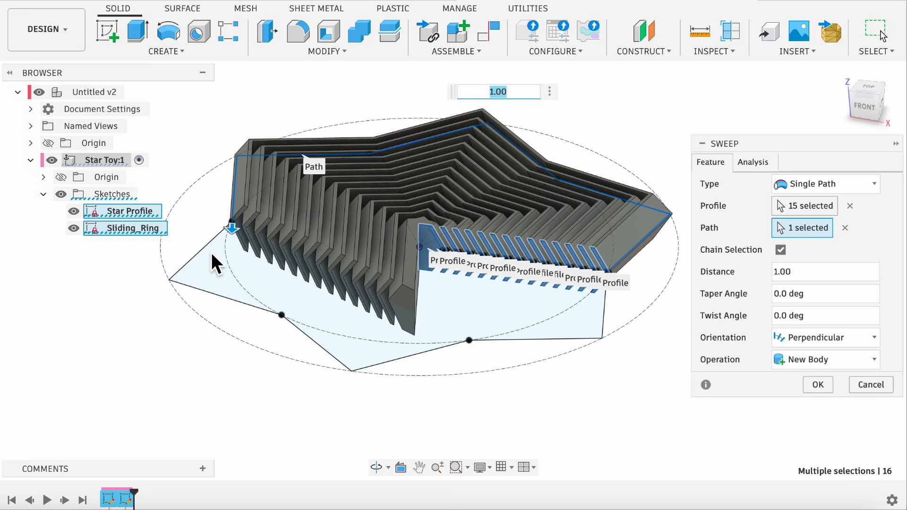
{"action": "left_click", "coordinate": [525, 340]}
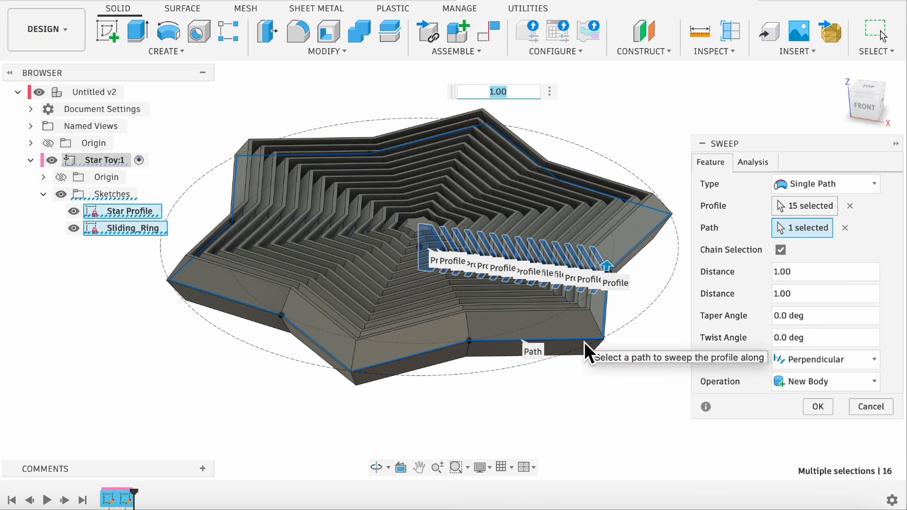
{"action": "left_click", "coordinate": [830, 404]}
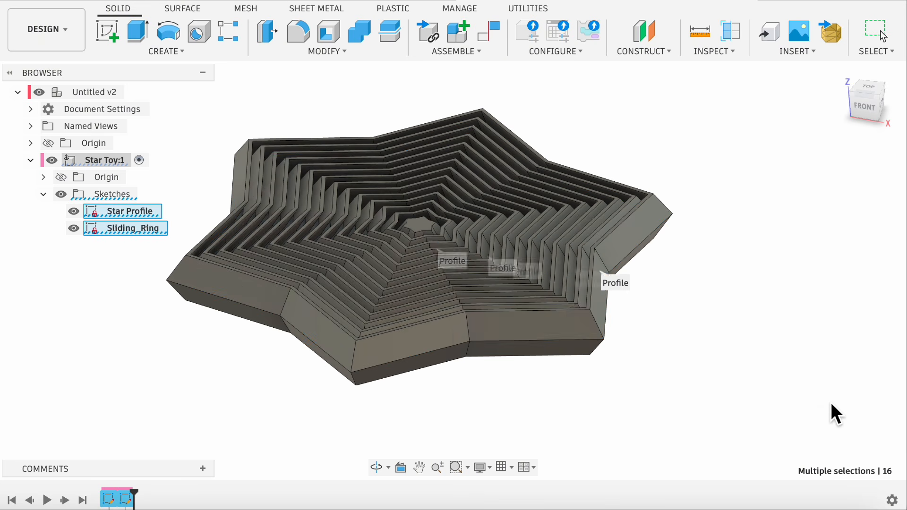
Create a section analysis of the swept star on the XZ plane with the cut direction flipped.
{"action": "middle_click_drag", "start_coordinate": [442, 293], "coordinate": [579, 203], "text": "shift"}
{"action": "left_click", "coordinate": [722, 55]}
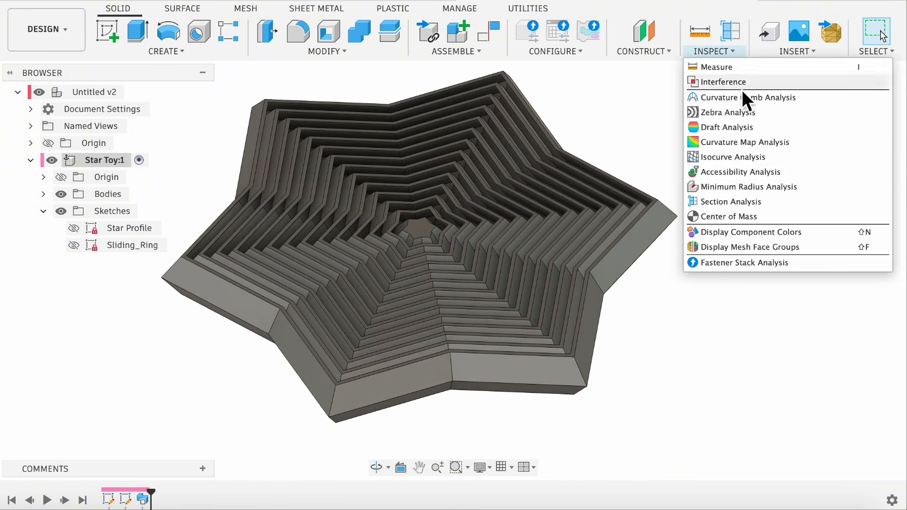
{"action": "left_click", "coordinate": [742, 203]}
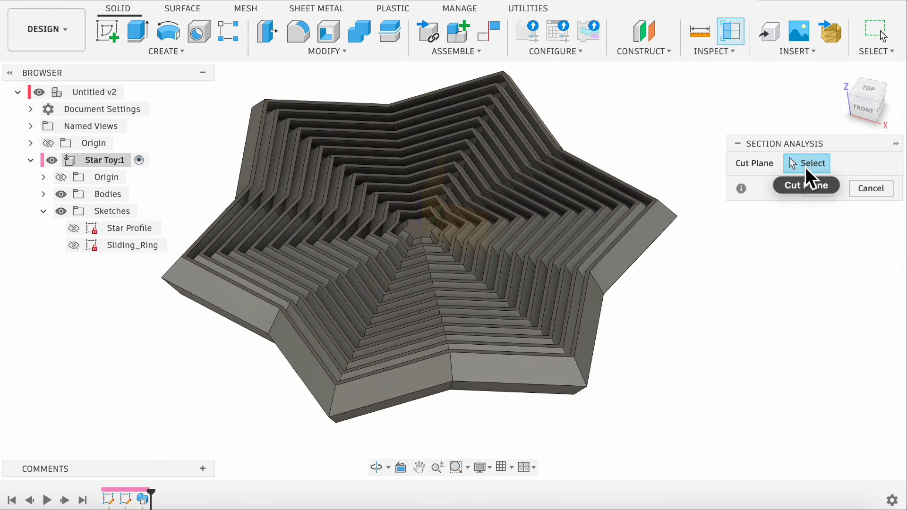
{"action": "left_click", "coordinate": [461, 225]}
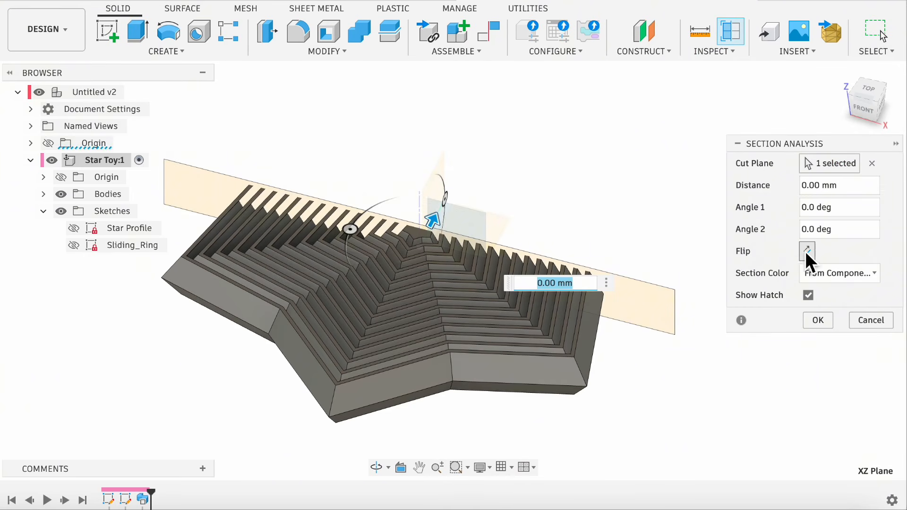
{"action": "left_click", "coordinate": [807, 251]}
{"action": "left_click", "coordinate": [819, 322]}
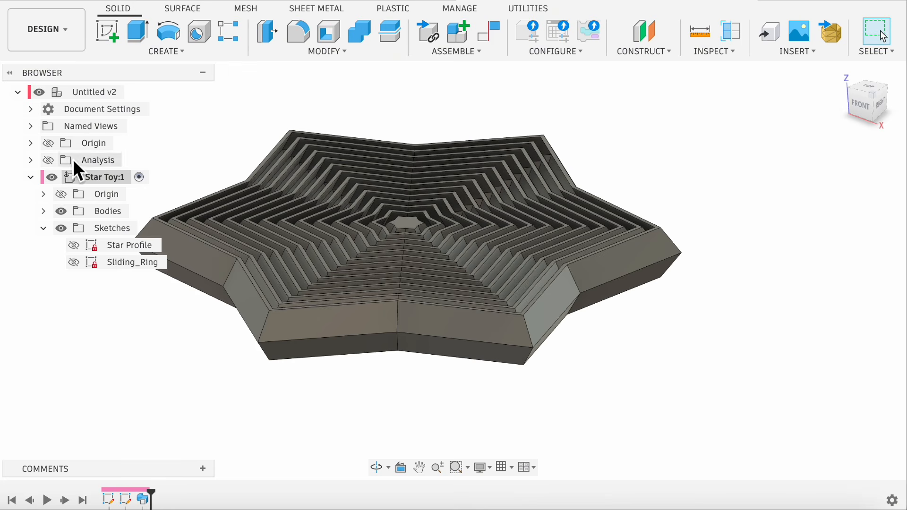
Extrude the top face of the small central star 50 mm upward as a joined post.
{"action": "key", "text": "e"}
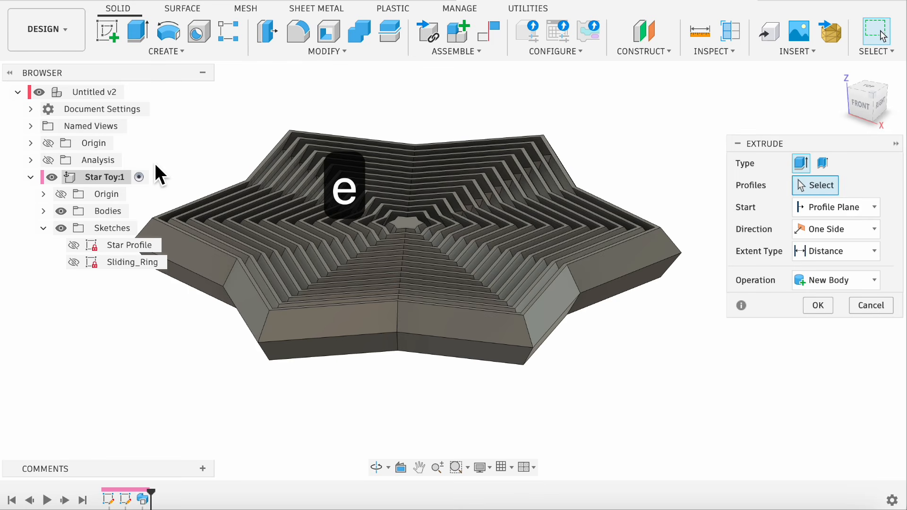
{"action": "left_click", "coordinate": [411, 225]}
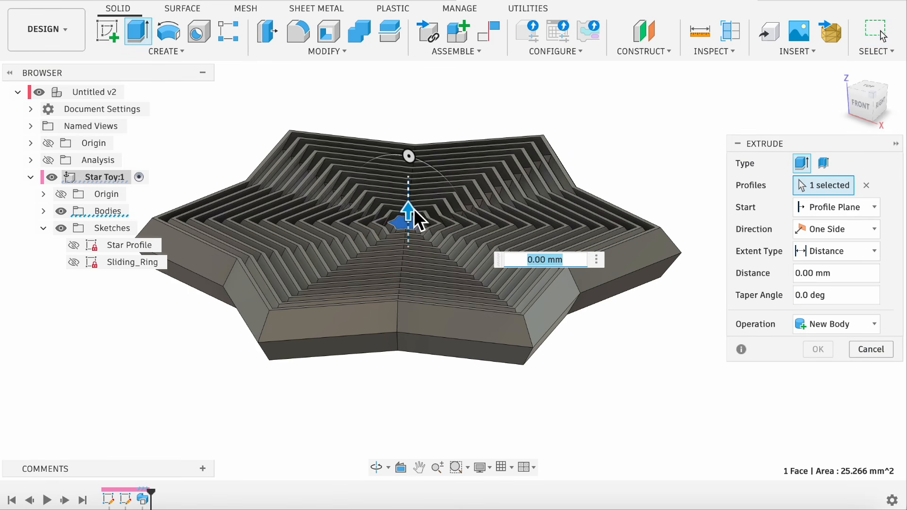
{"action": "left_click_drag", "start_coordinate": [414, 208], "coordinate": [424, 101]}
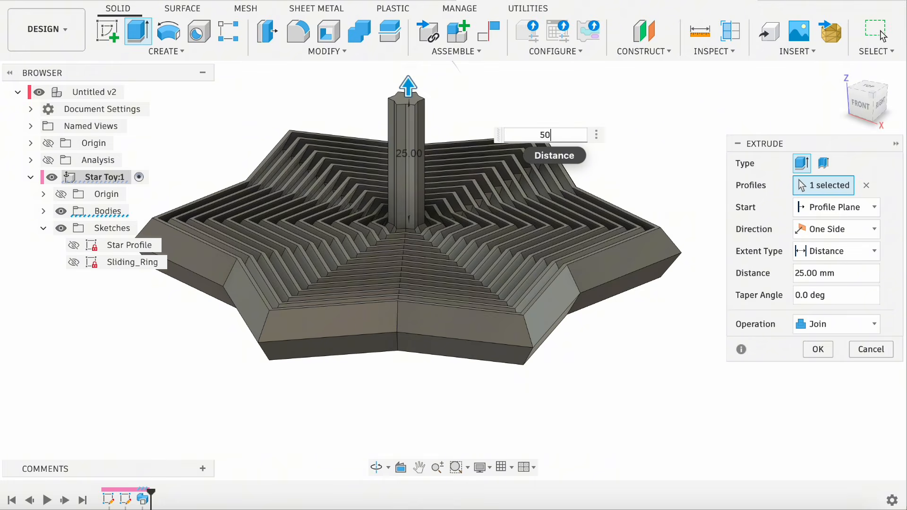
{"action": "type", "text": "50"}
{"action": "key", "text": "Return"}
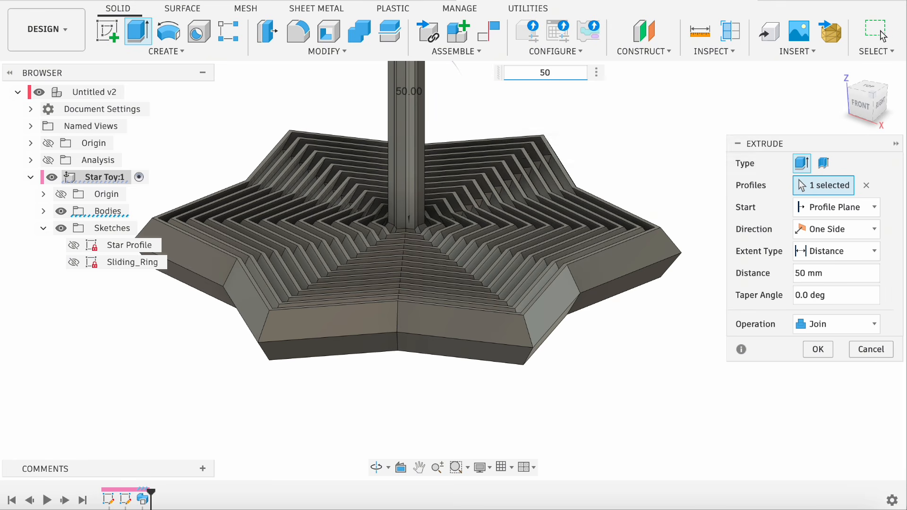
{"action": "left_click", "coordinate": [818, 352]}
Chamfer the top face of the central post with an equal distance of 1 mm.
{"action": "middle_click_drag", "start_coordinate": [582, 331], "coordinate": [631, 397], "text": "shift"}
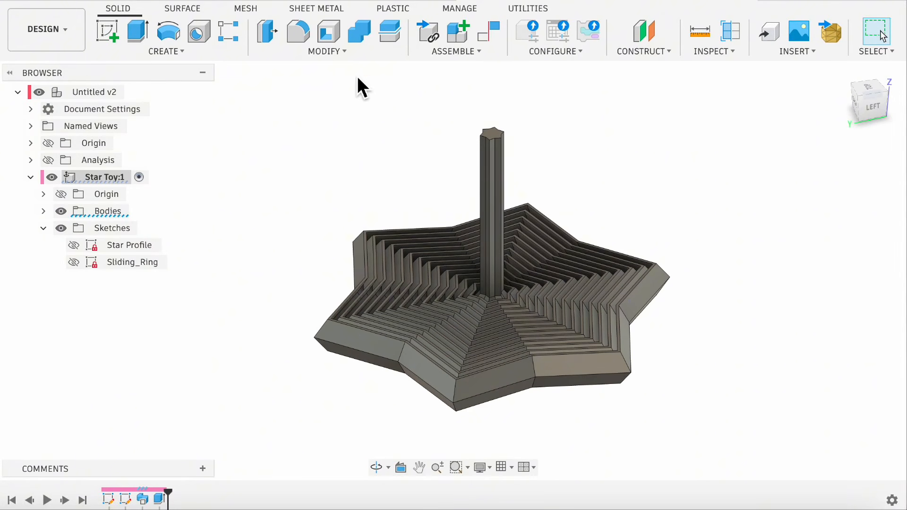
{"action": "left_click", "coordinate": [347, 52]}
{"action": "left_click", "coordinate": [308, 97]}
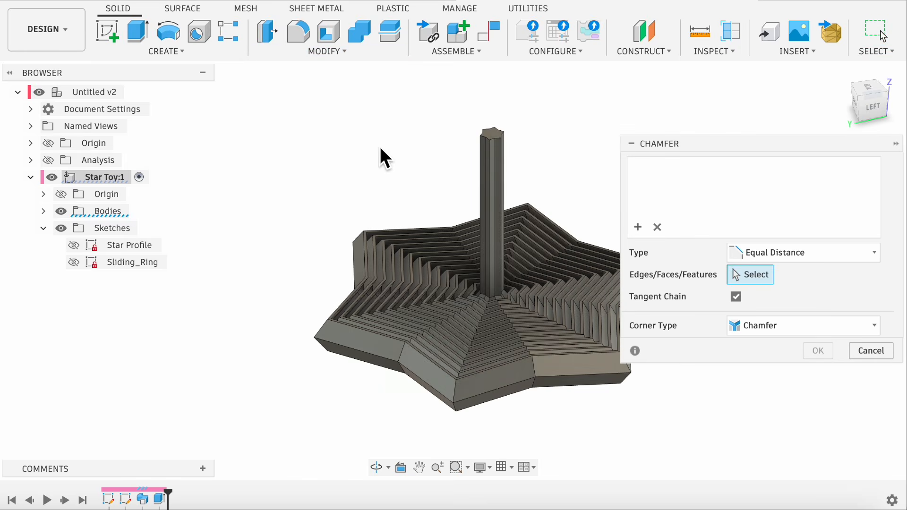
{"action": "scroll", "coordinate": [493, 134], "scroll_direction": "up", "scroll_amount": 5}
{"action": "left_click", "coordinate": [497, 137]}
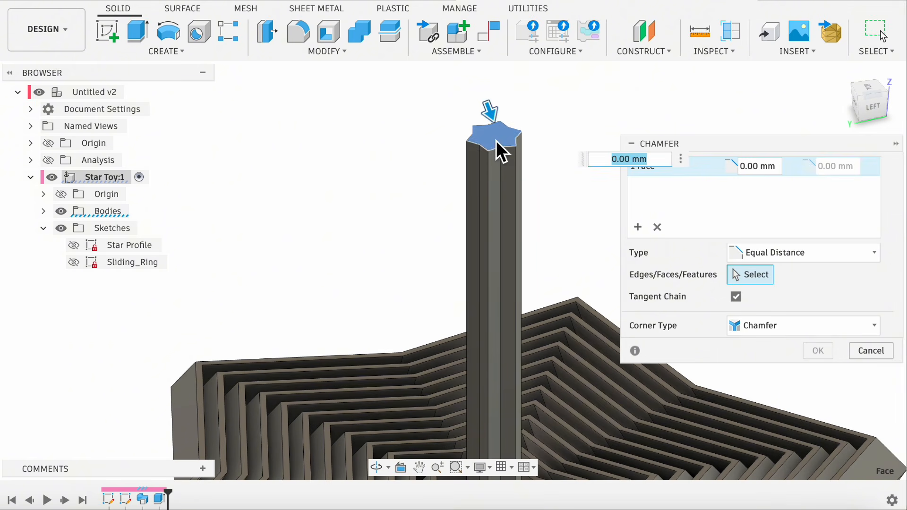
{"action": "type", "text": "1"}
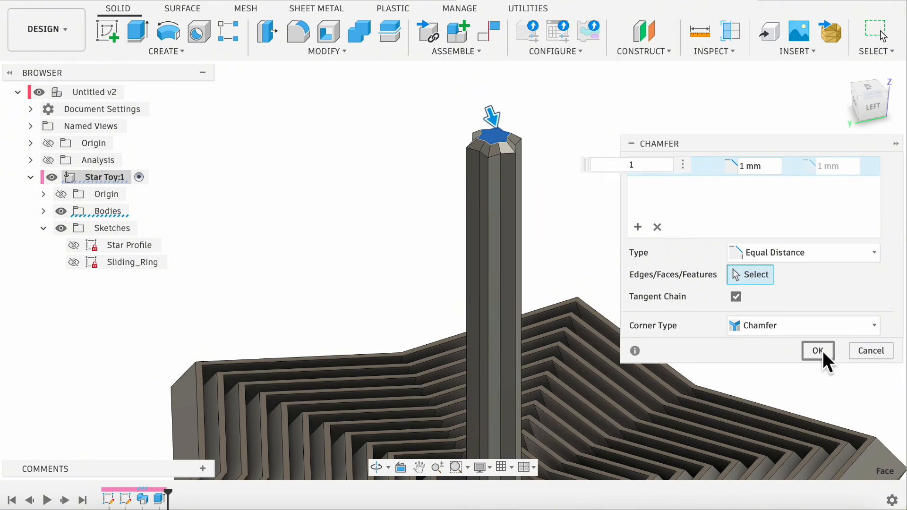
{"action": "left_click", "coordinate": [823, 353]}
{"action": "scroll", "coordinate": [492, 124], "scroll_direction": "down", "scroll_amount": 6}
{"action": "middle_click_drag", "start_coordinate": [564, 321], "coordinate": [543, 324], "text": "shift"}
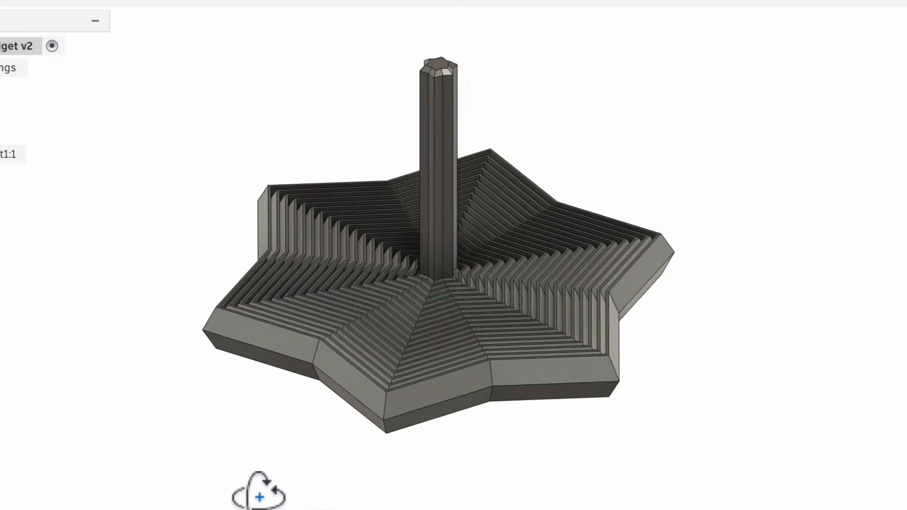
{"action": "middle_click_drag", "start_coordinate": [327, 434], "coordinate": [401, 438], "text": "shift"}
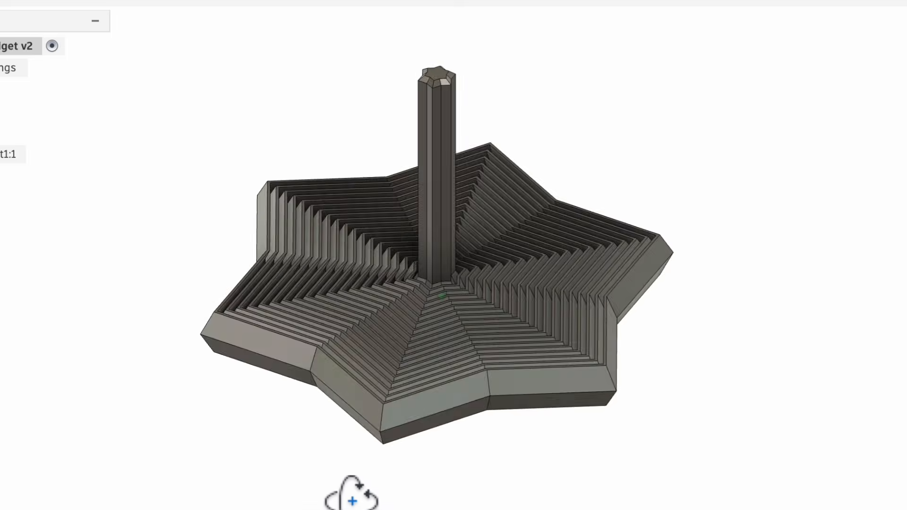
{"action": "middle_click_drag", "start_coordinate": [352, 499], "coordinate": [606, 498], "text": "shift"}
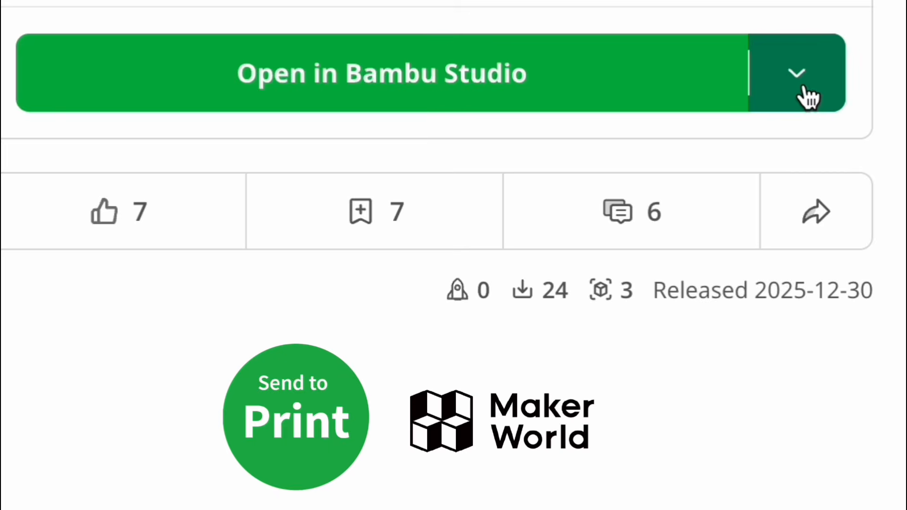
{"action": "left_click", "coordinate": [803, 89]}
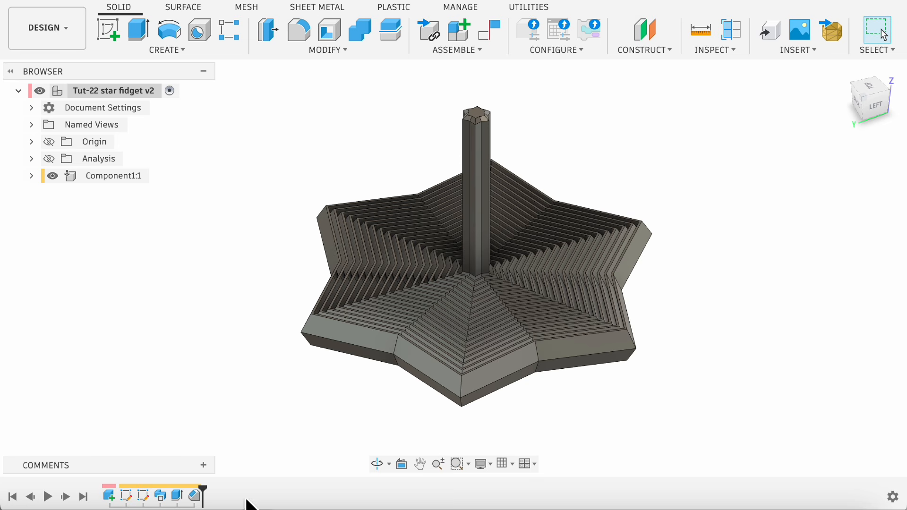
Review the settings of the sweep feature in the star fidget design without changing them.
{"action": "double_click", "coordinate": [163, 497]}
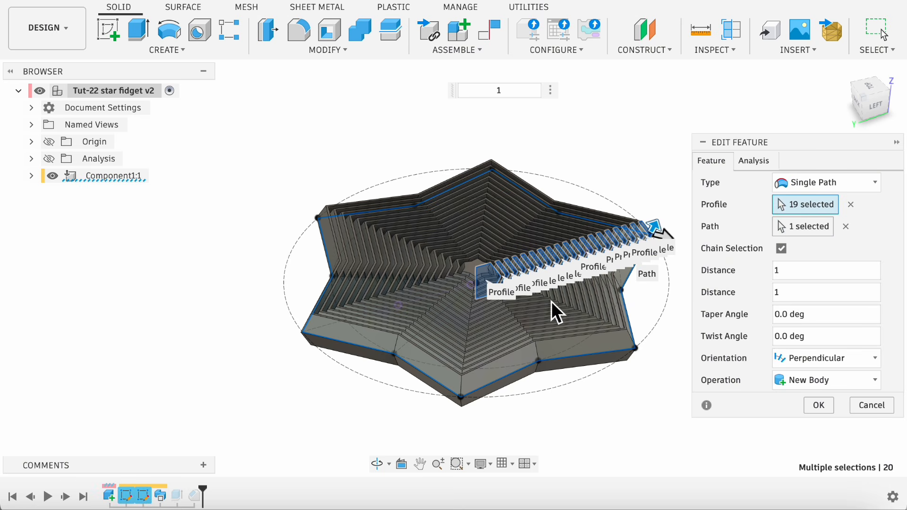
{"action": "key", "text": "Return"}
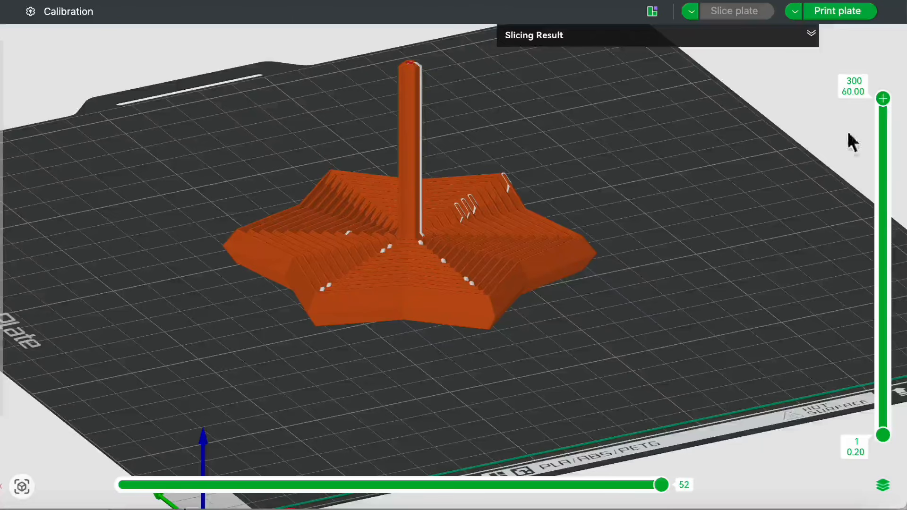
In Bambu Studio, add a change to Filament 2 at layer 40 (8.00 mm) and preview the sliced star up to layer 300.
{"action": "left_click_drag", "start_coordinate": [879, 106], "coordinate": [876, 387]}
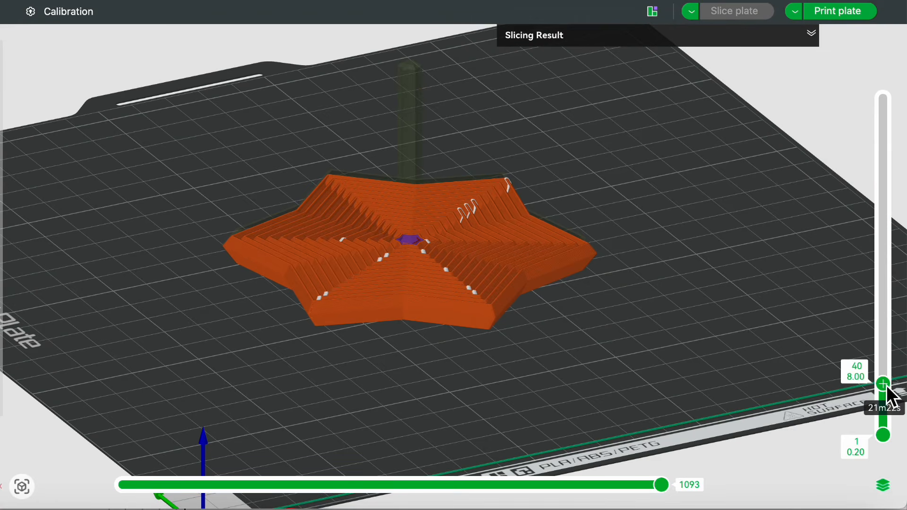
{"action": "right_click", "coordinate": [883, 384]}
{"action": "mouse_move", "coordinate": [829, 450]}
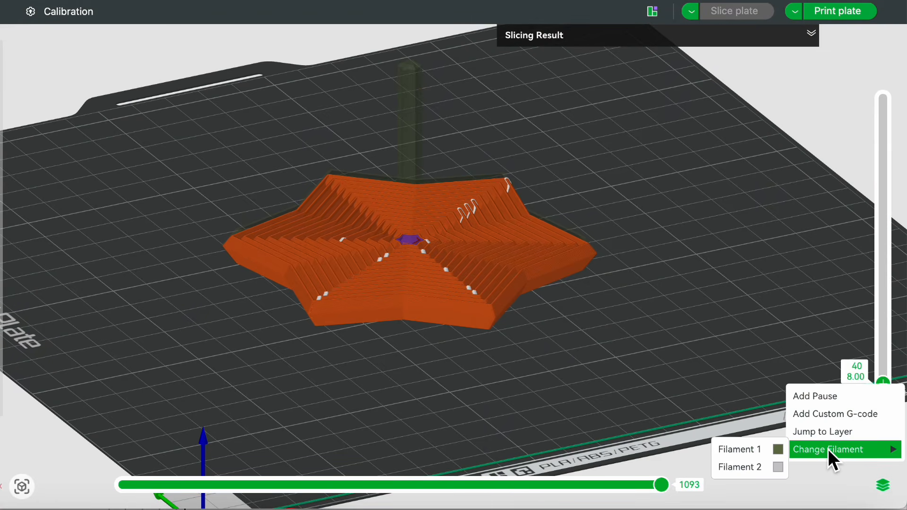
{"action": "left_click", "coordinate": [752, 468]}
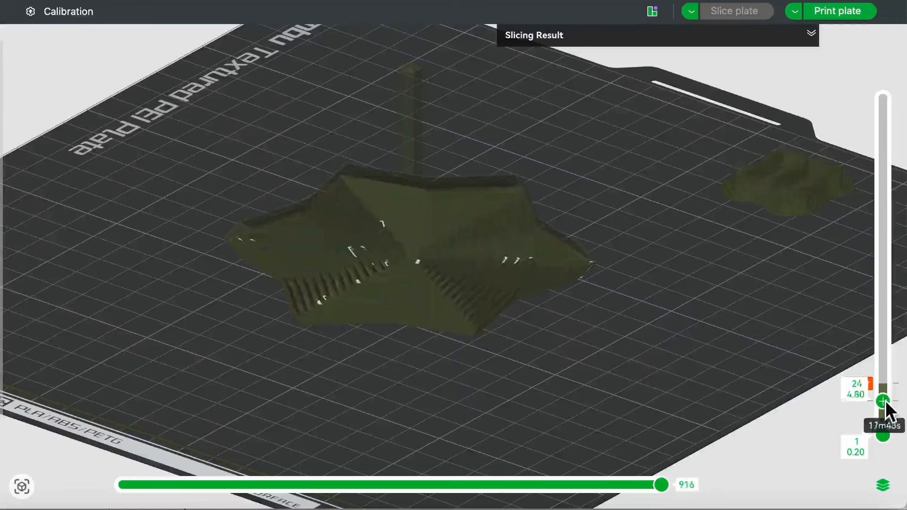
{"action": "left_click_drag", "start_coordinate": [883, 402], "coordinate": [905, 84]}
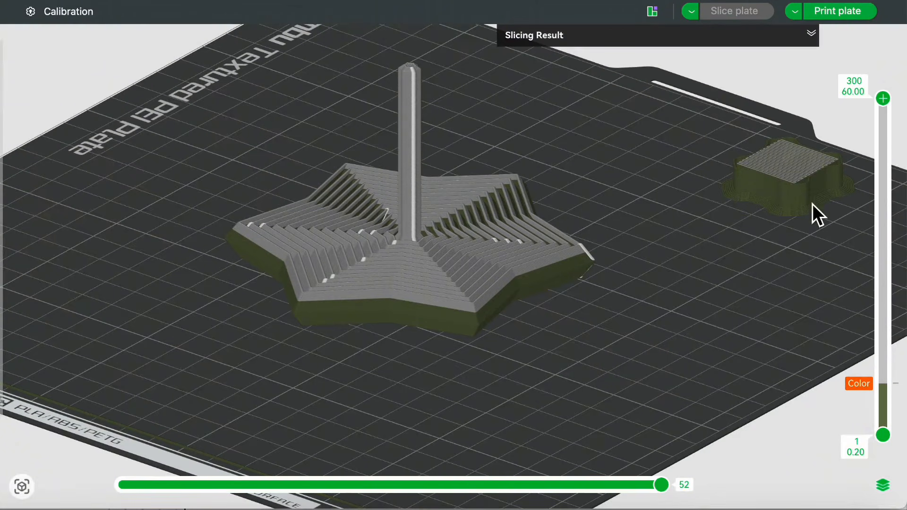